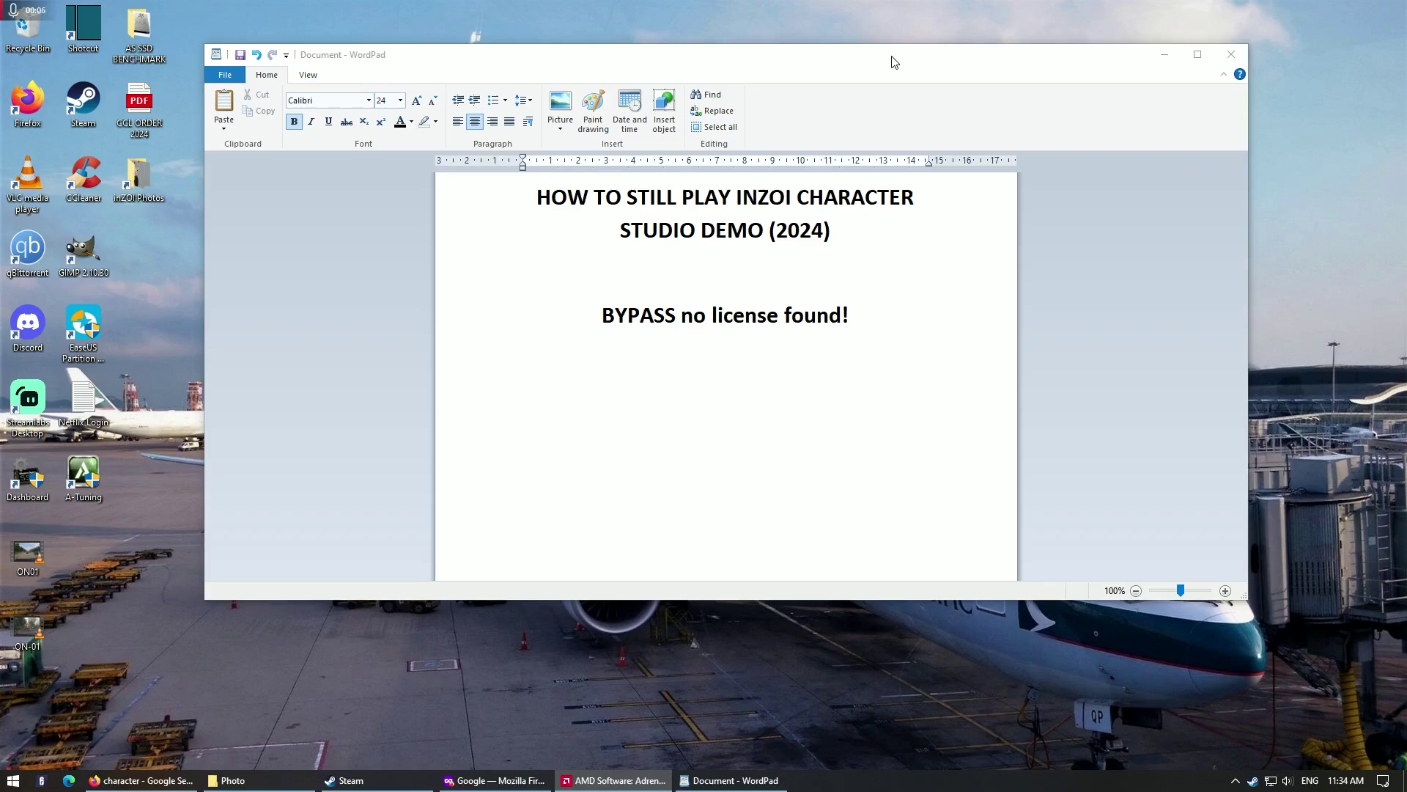
pyautogui.moveTo(895, 60); pyautogui.dragTo(889, 132)
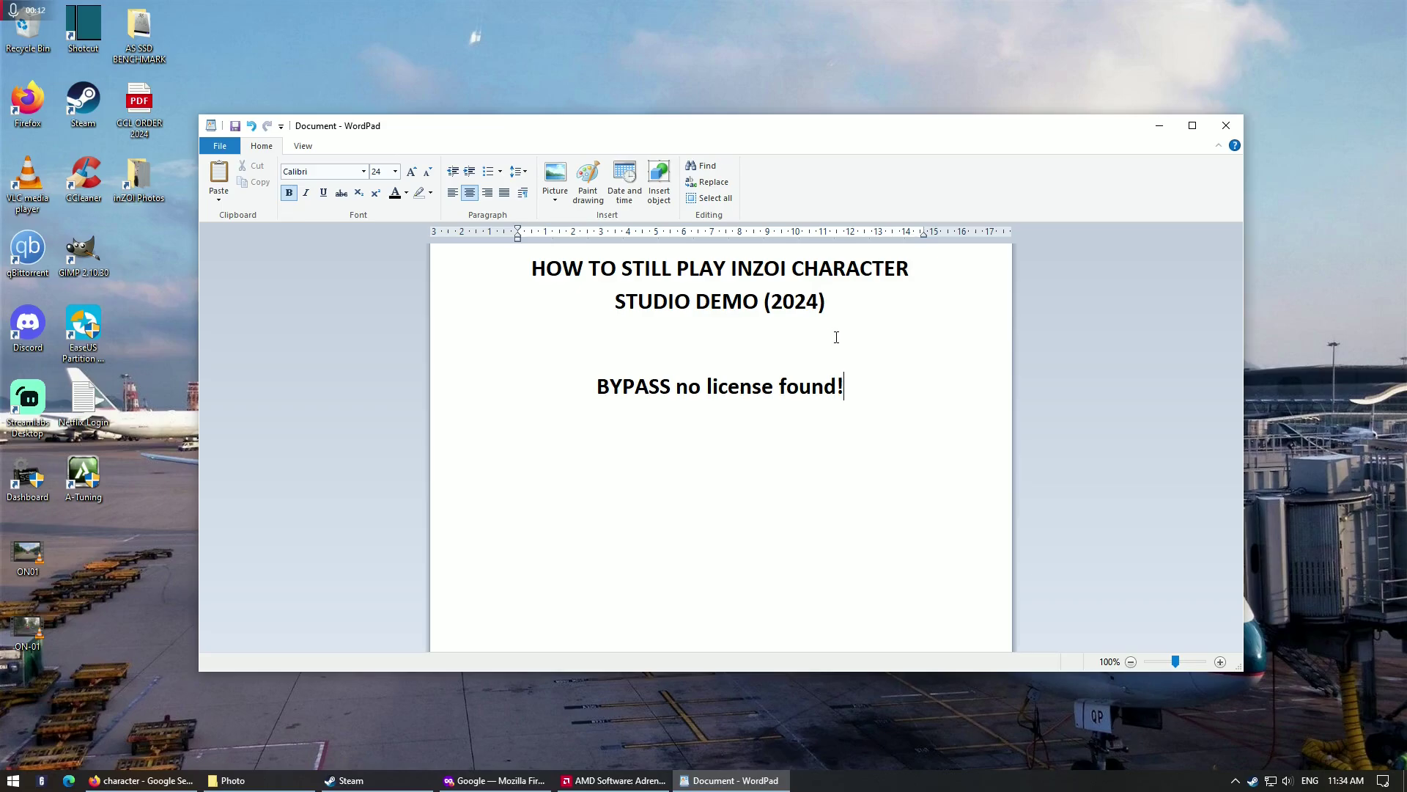
pyautogui.moveTo(786, 272); pyautogui.dragTo(737, 272)
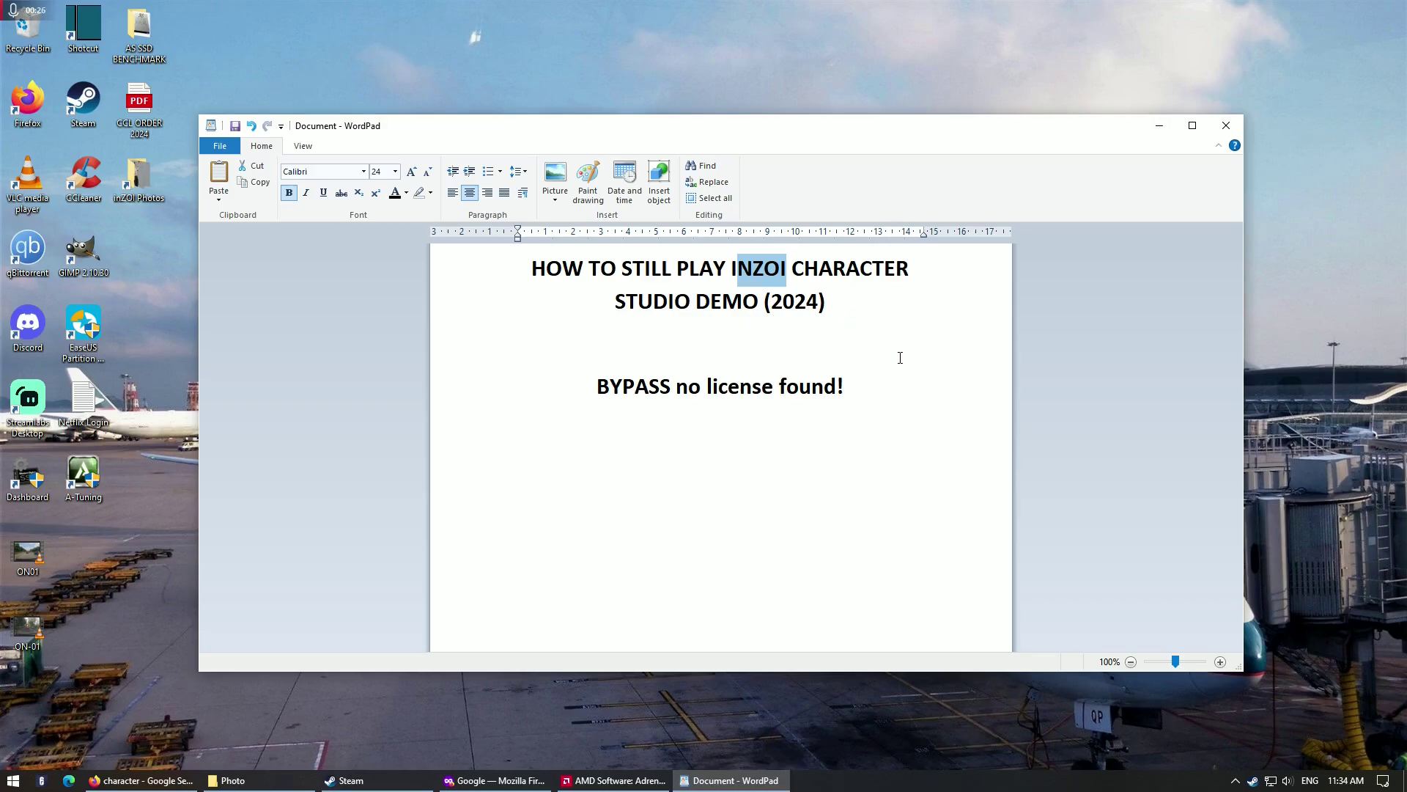
pyautogui.moveTo(869, 392); pyautogui.dragTo(674, 388)
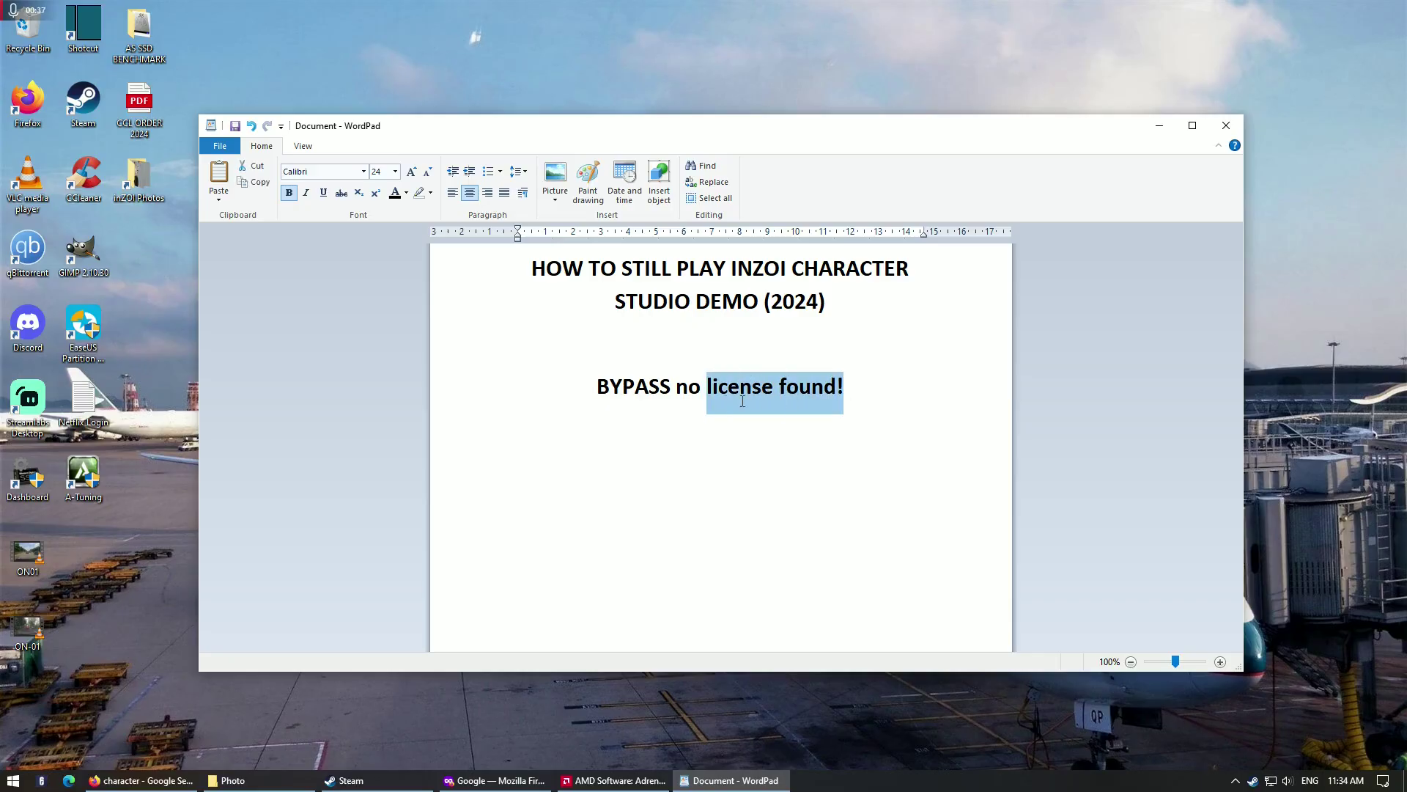
pyautogui.moveTo(705, 393); pyautogui.dragTo(623, 408)
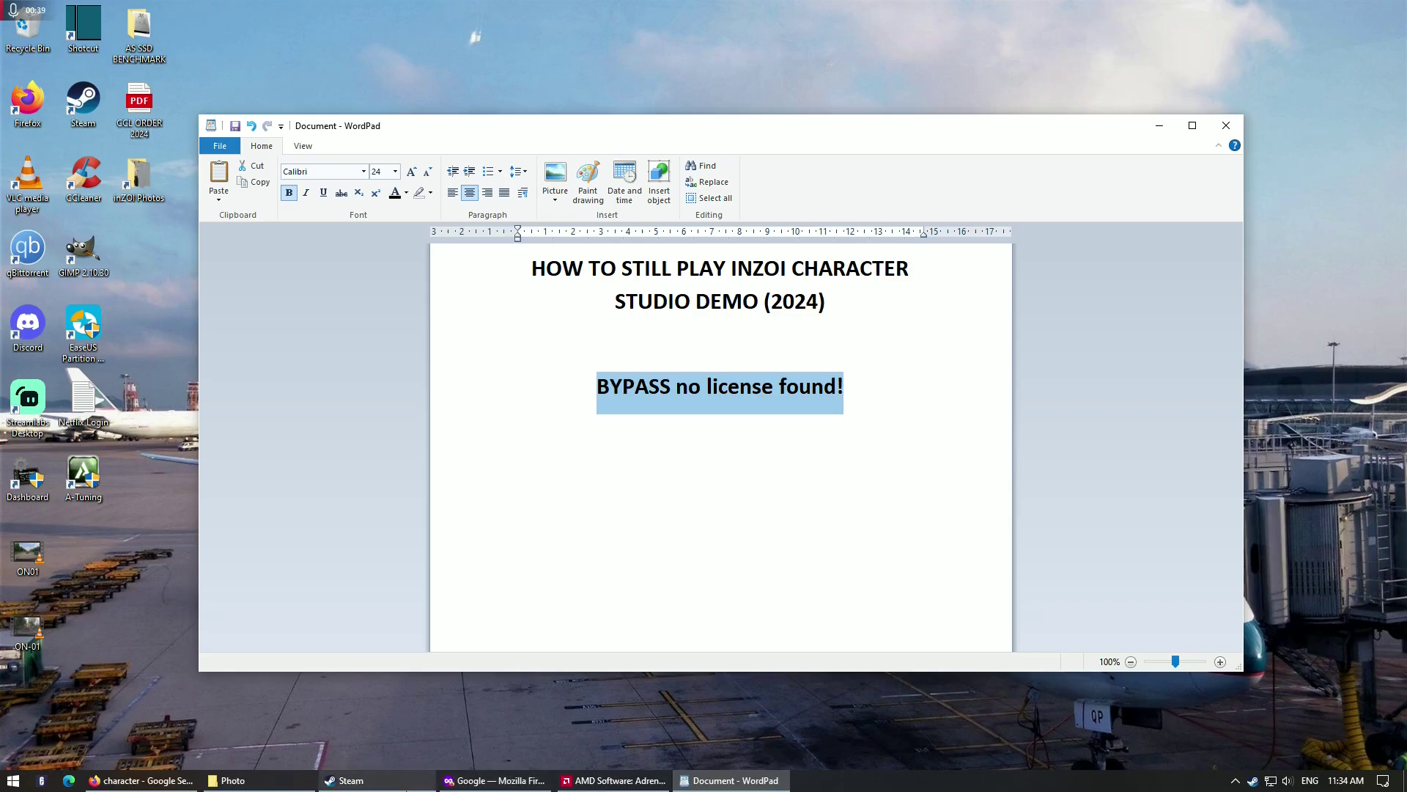
# Switch to Steam and try to launch inZOI: Character Studio from the library
pyautogui.click(367, 780)
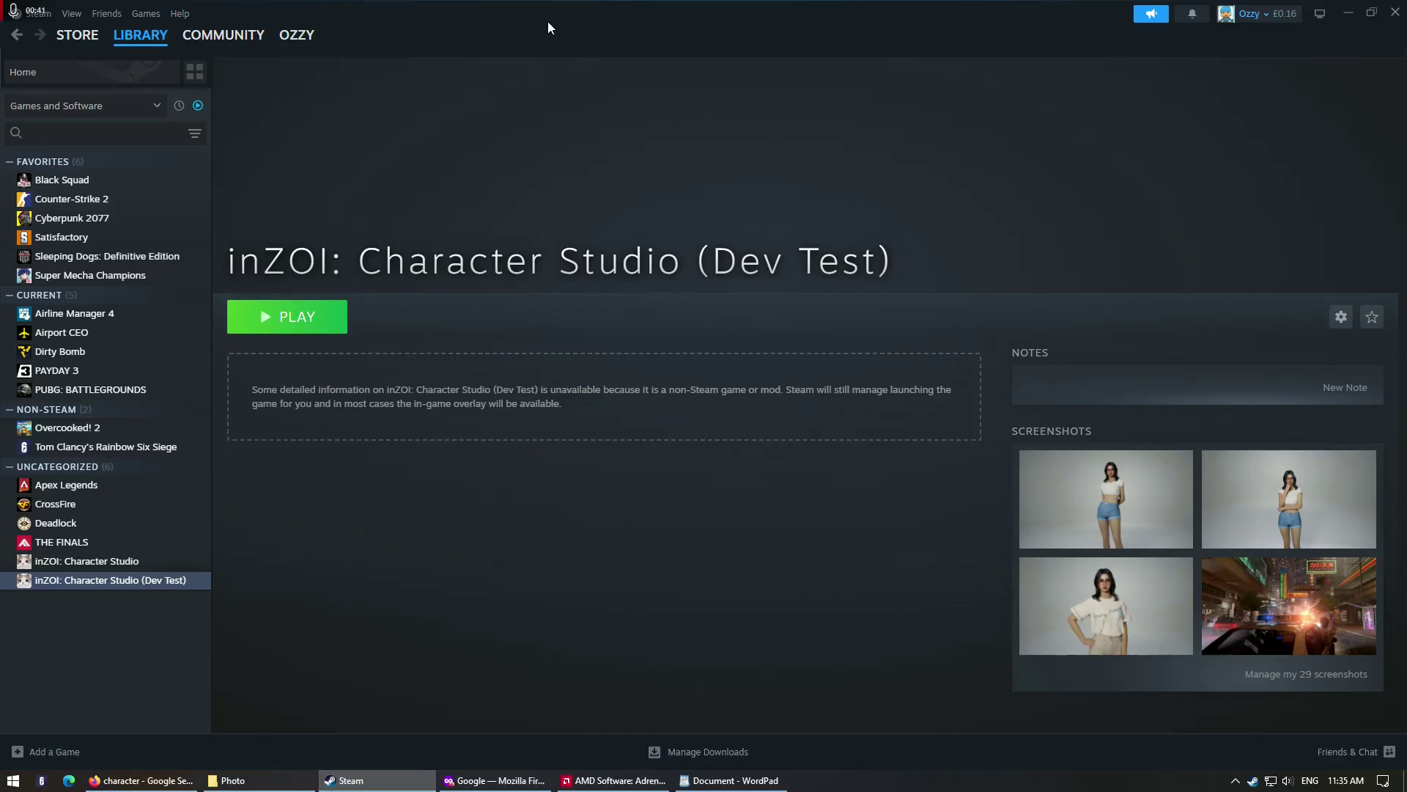
pyautogui.moveTo(547, 21); pyautogui.dragTo(678, 99)
pyautogui.click(579, 458)
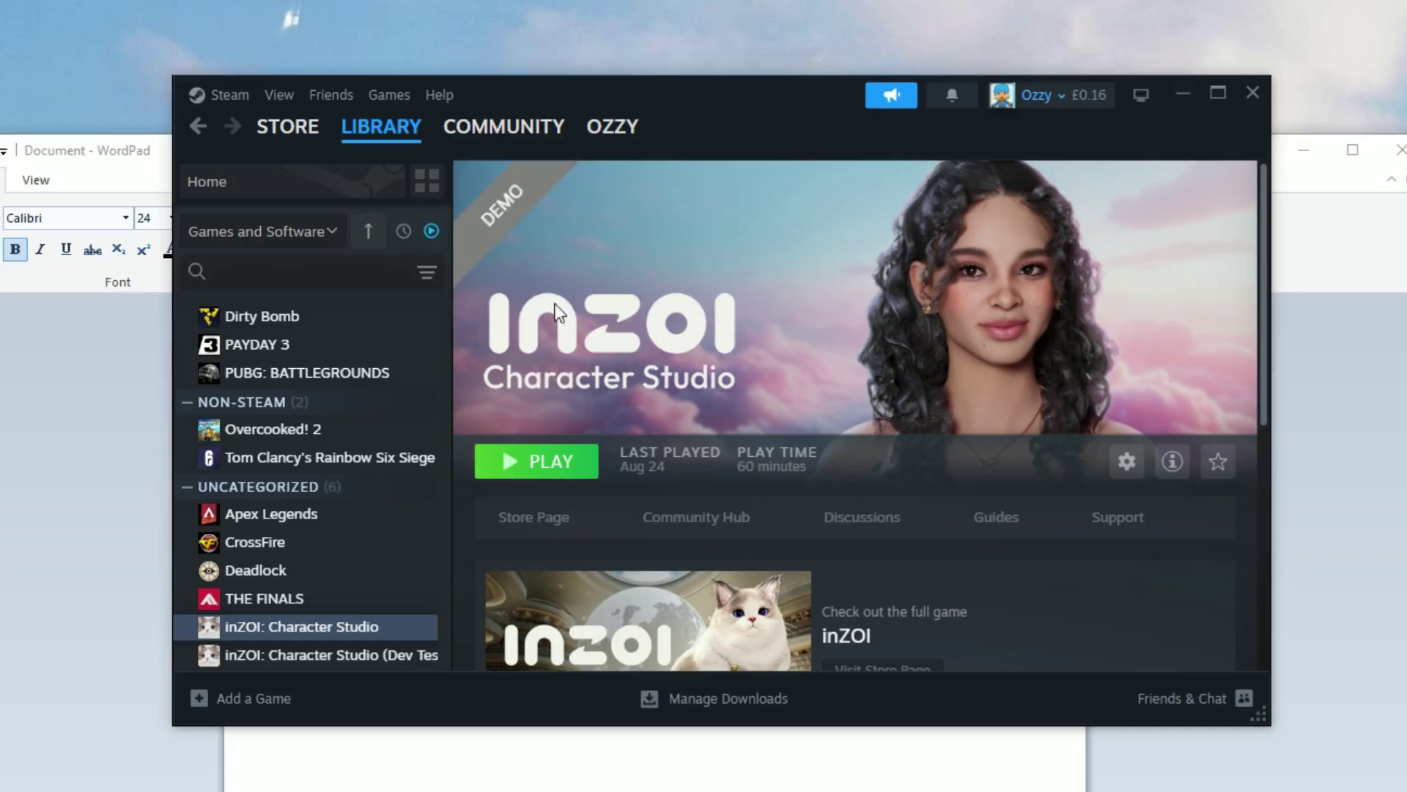
pyautogui.moveTo(1258, 715); pyautogui.dragTo(1375, 791)
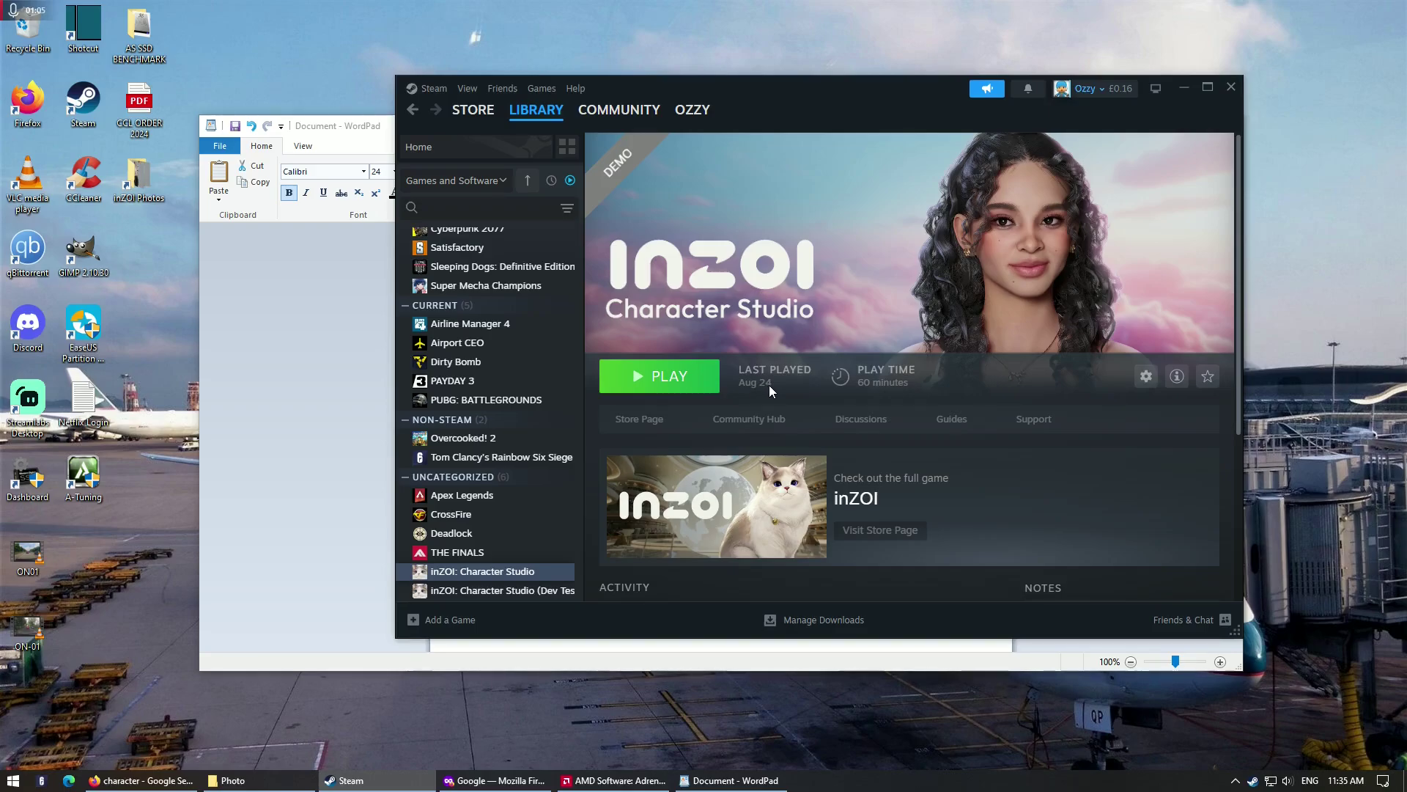
pyautogui.click(683, 382)
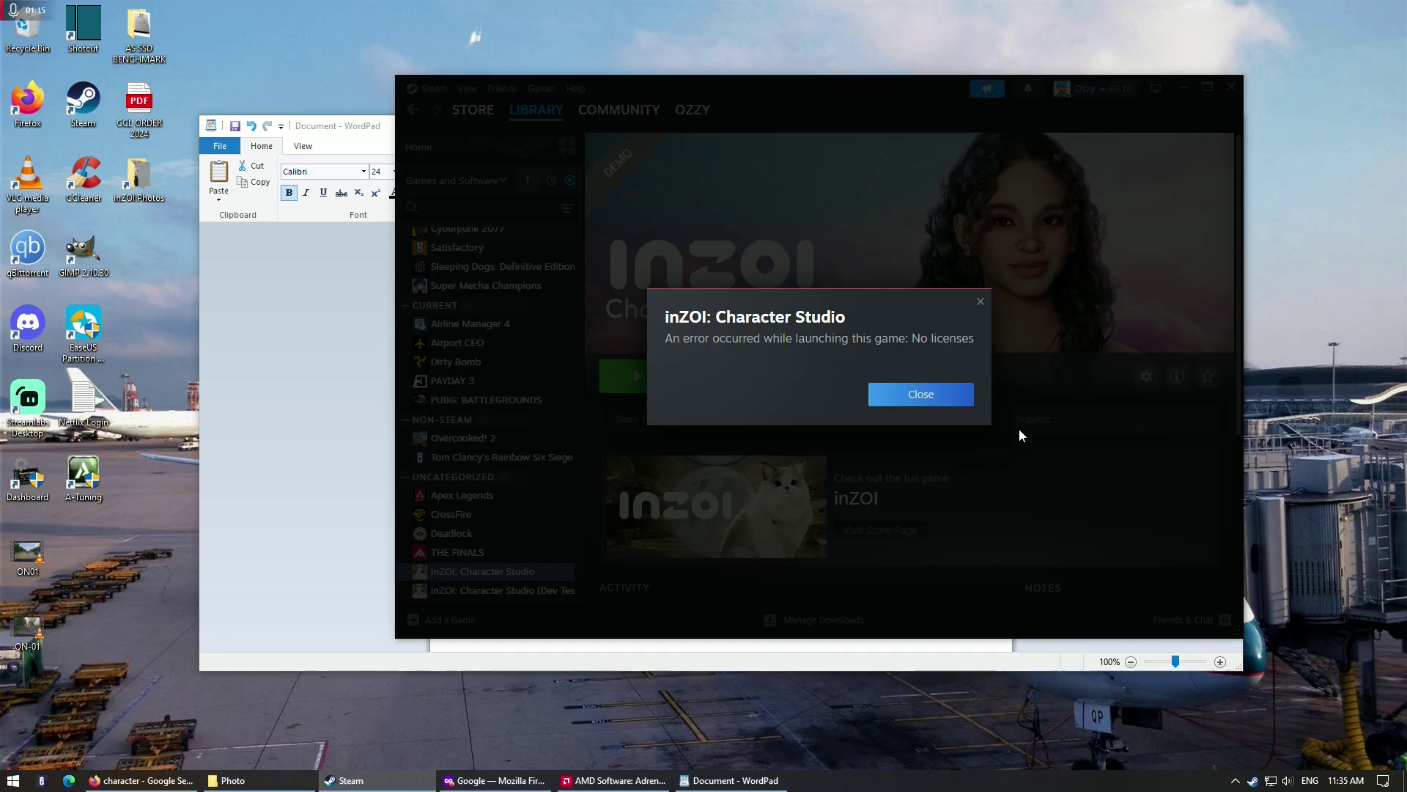
pyautogui.click(951, 406)
pyautogui.click(555, 592)
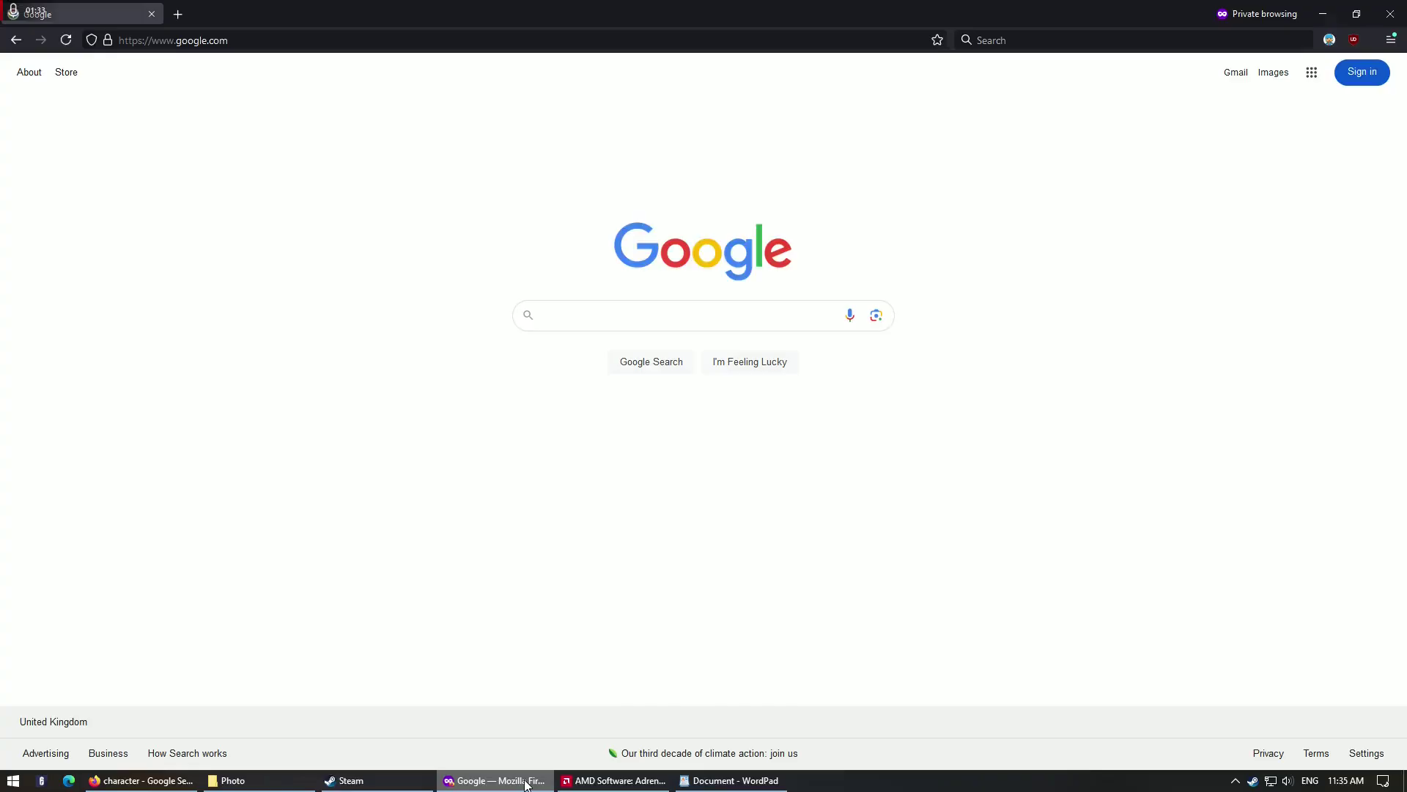
# Switch to Firefox and search Google for "Goldberg steam emulator"
pyautogui.click(675, 310)
pyautogui.write('character')
pyautogui.moveTo(686, 315); pyautogui.dragTo(382, 323)
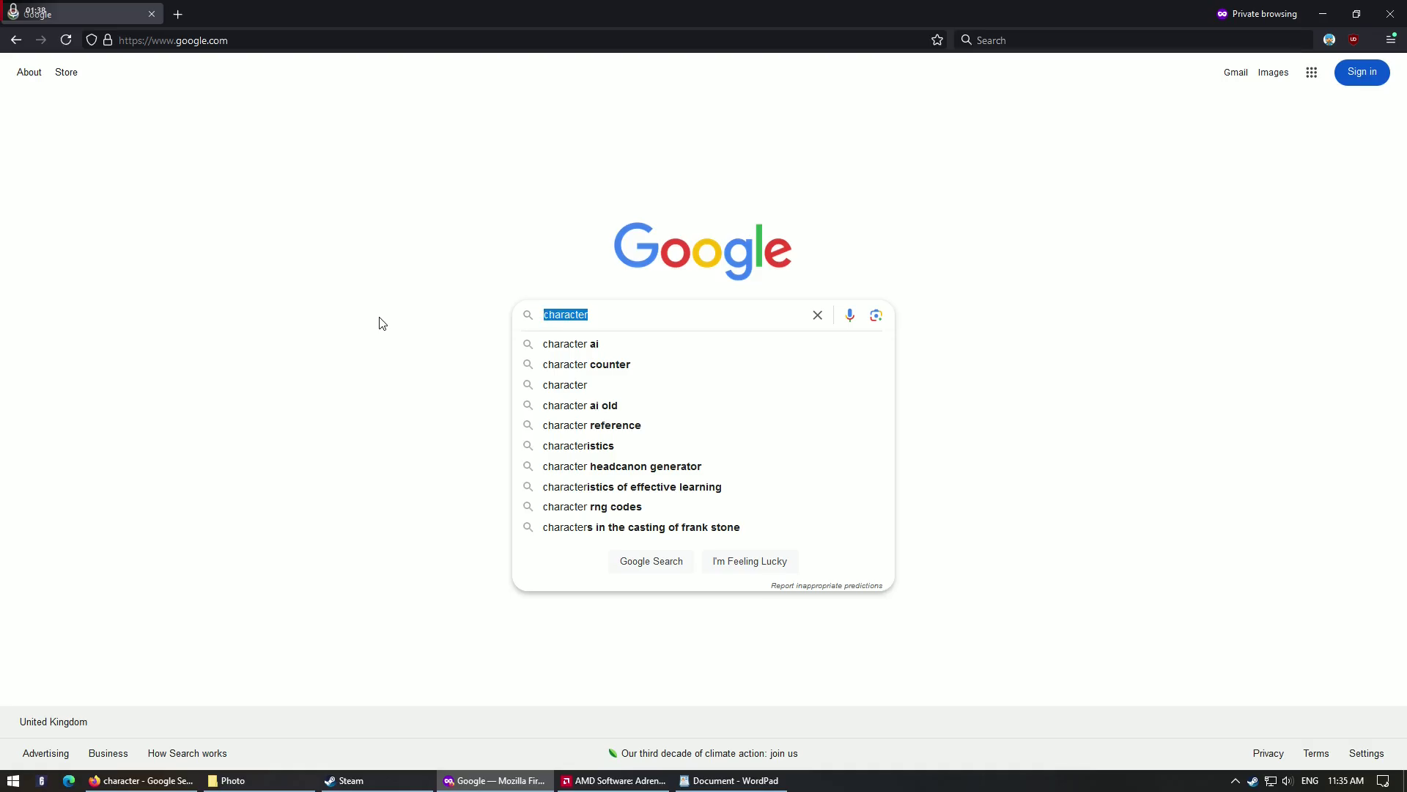
pyautogui.write('Goldberg steam emulator')
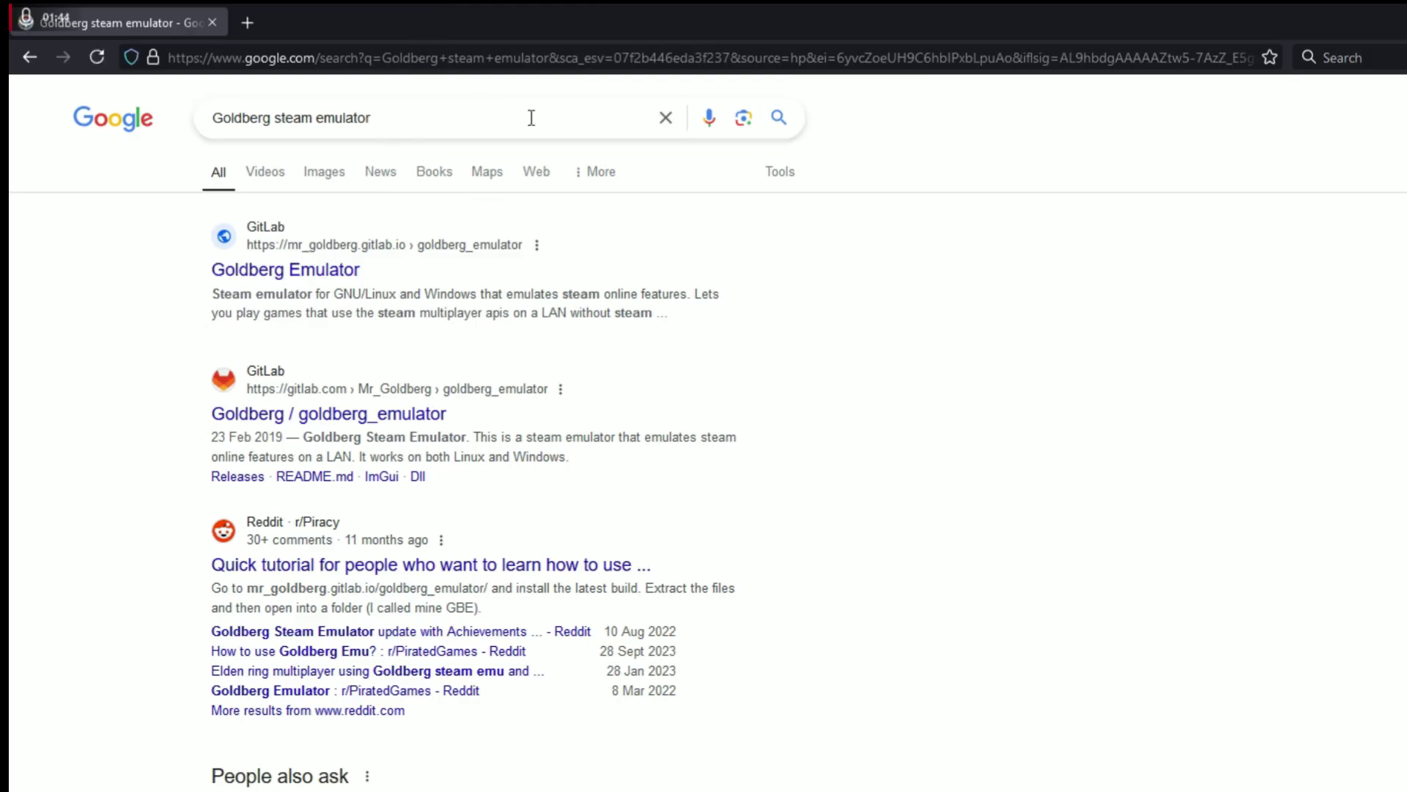
pyautogui.moveTo(430, 125); pyautogui.dragTo(399, 119)
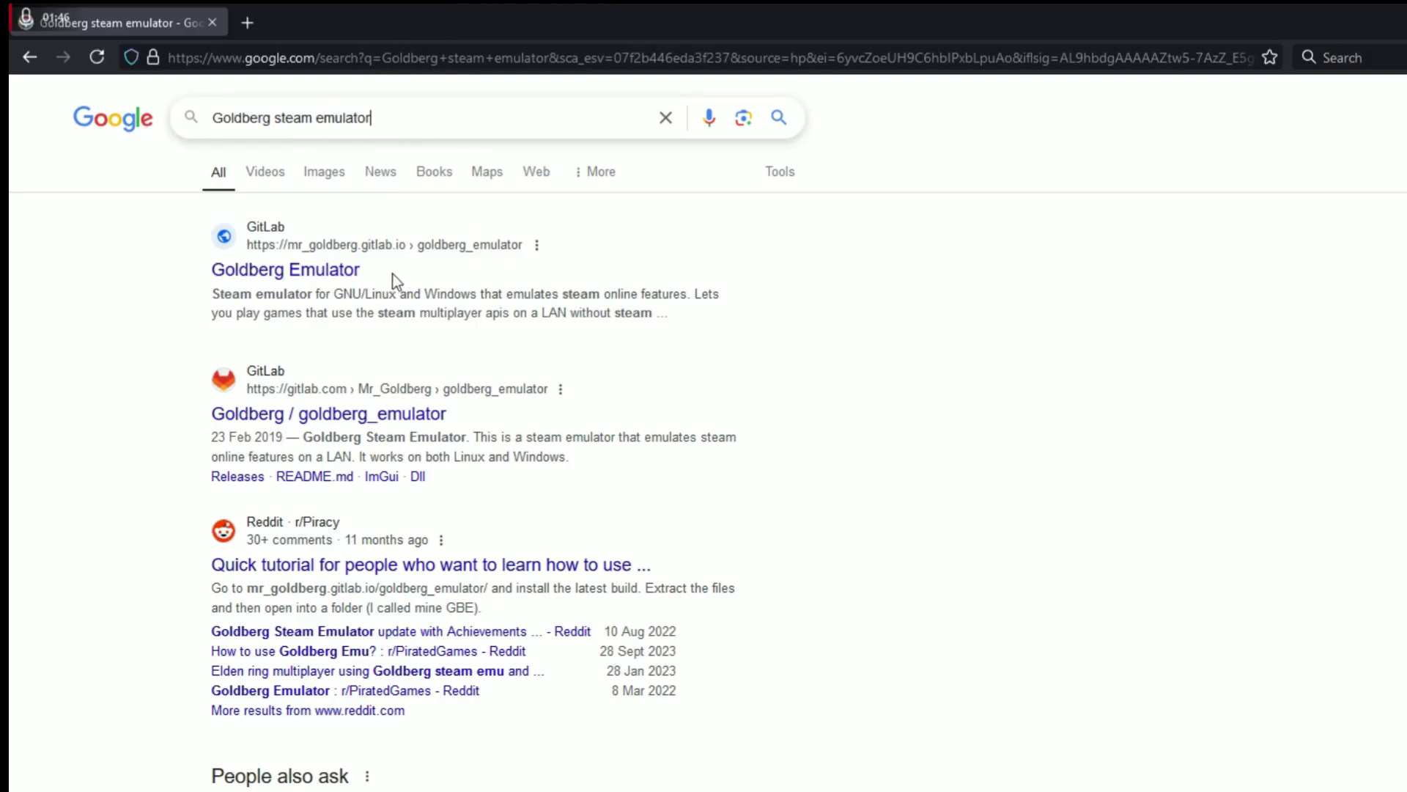
# Download the latest build from the Goldberg Emulator site into Downloads and open the zip archive in WinRAR
pyautogui.click(341, 283)
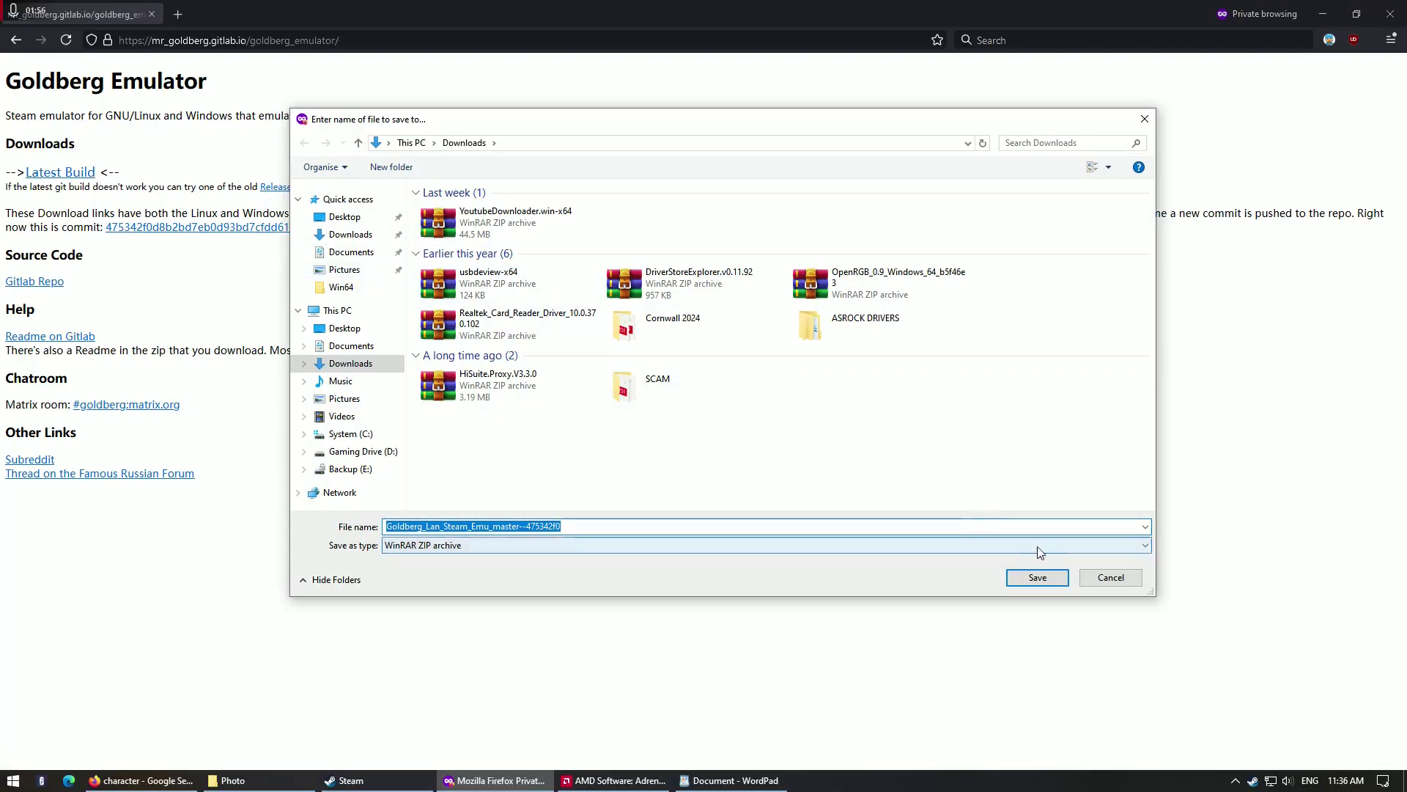
pyautogui.click(1039, 578)
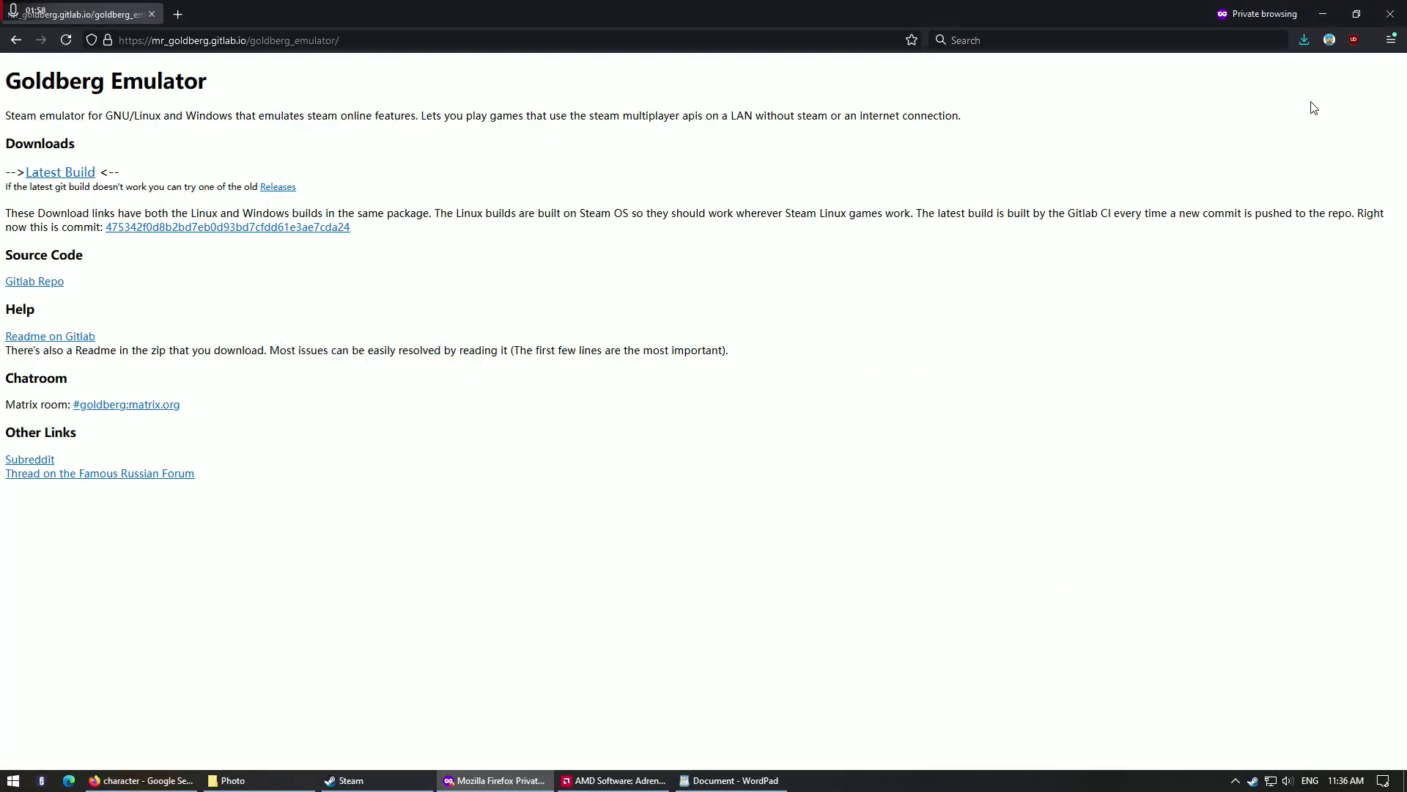
pyautogui.click(1305, 40)
pyautogui.click(1291, 94)
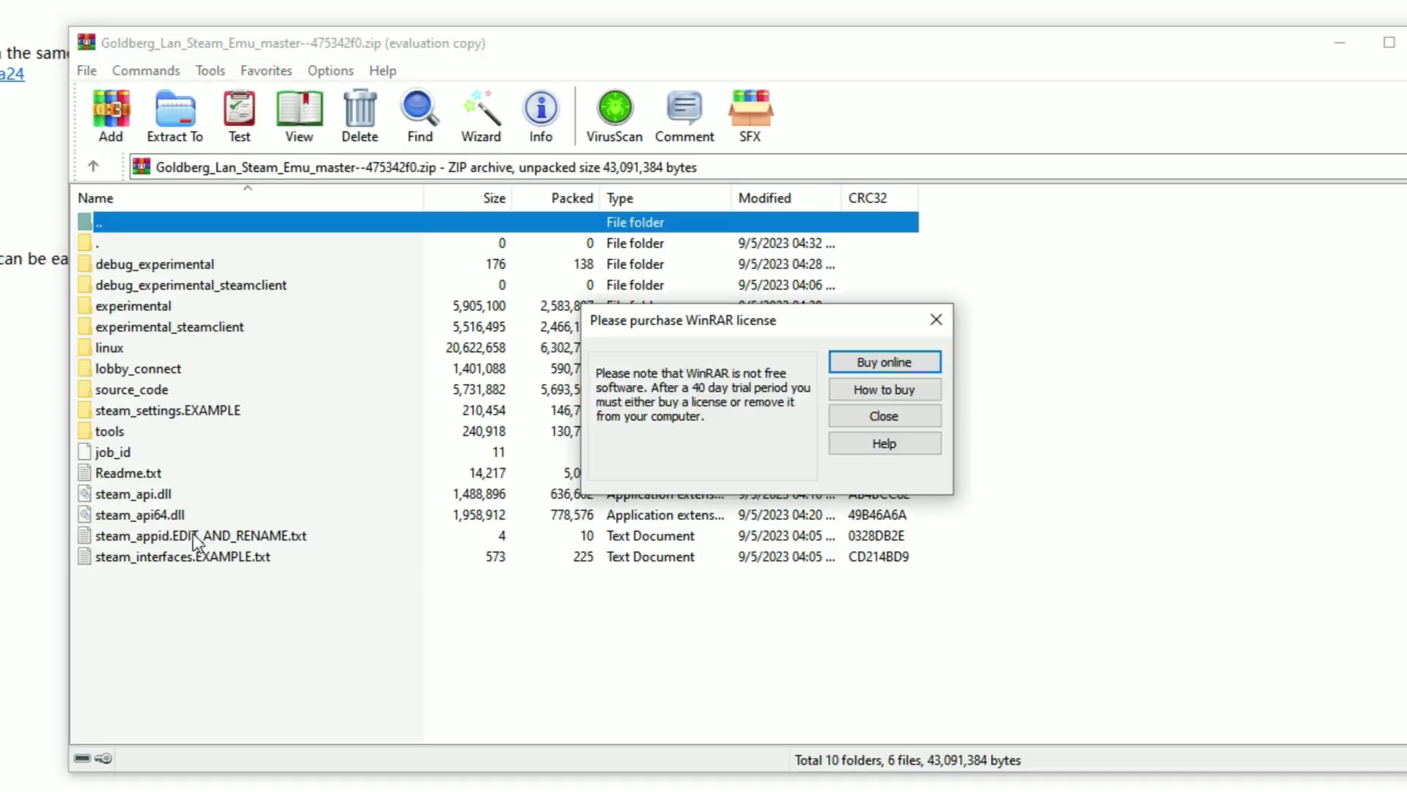
pyautogui.click(914, 424)
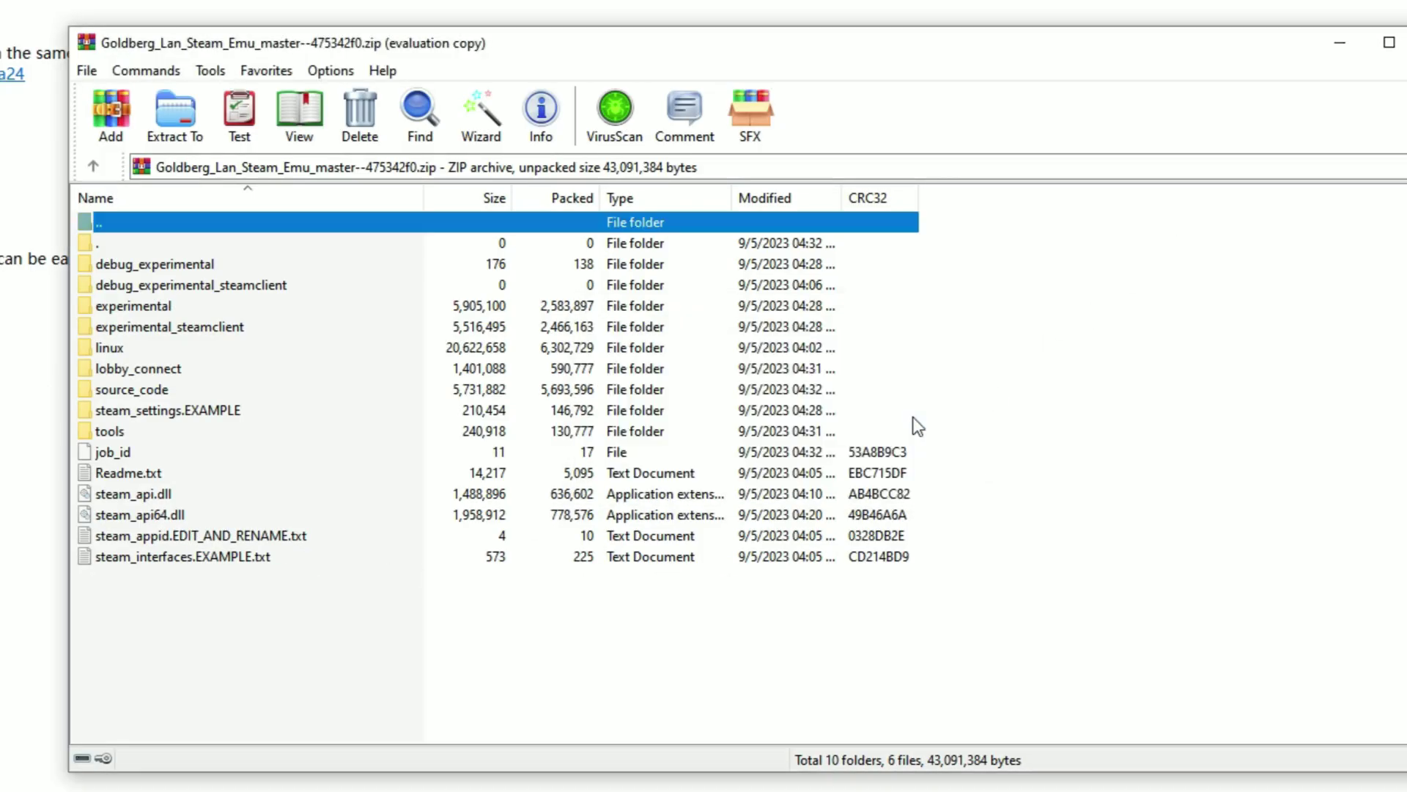
# Select steam_api.dll, steam_api64.dll and steam_appid.EDIT_AND_RENAME.txt together in the Goldberg archive
pyautogui.click(178, 496)
pyautogui.click(185, 515)
pyautogui.click(186, 495)
pyautogui.click(187, 516)
pyautogui.click(192, 494)
pyautogui.keyDown('ctrl'); pyautogui.click(200, 515); pyautogui.keyUp('ctrl')
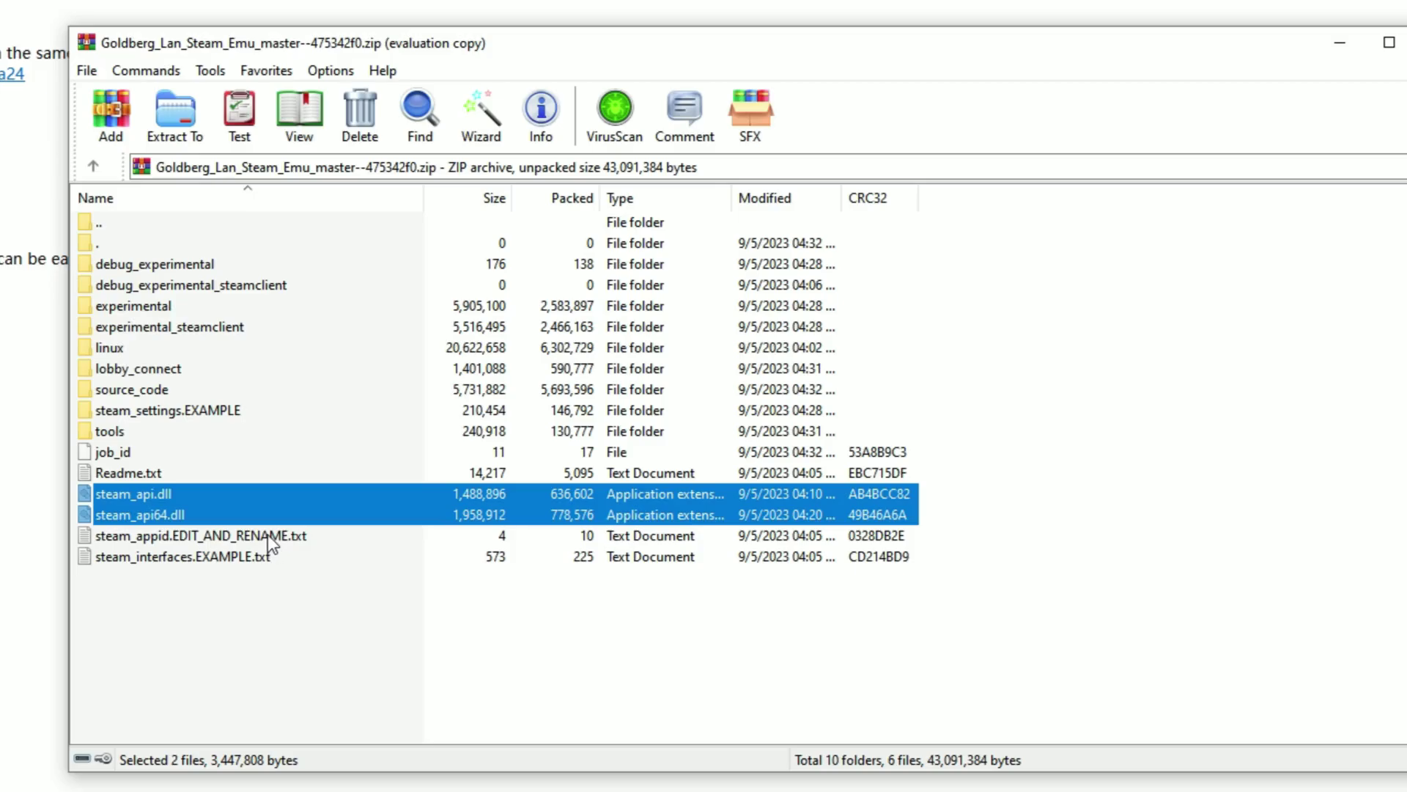
pyautogui.keyDown('ctrl'); pyautogui.click(266, 535); pyautogui.keyUp('ctrl')
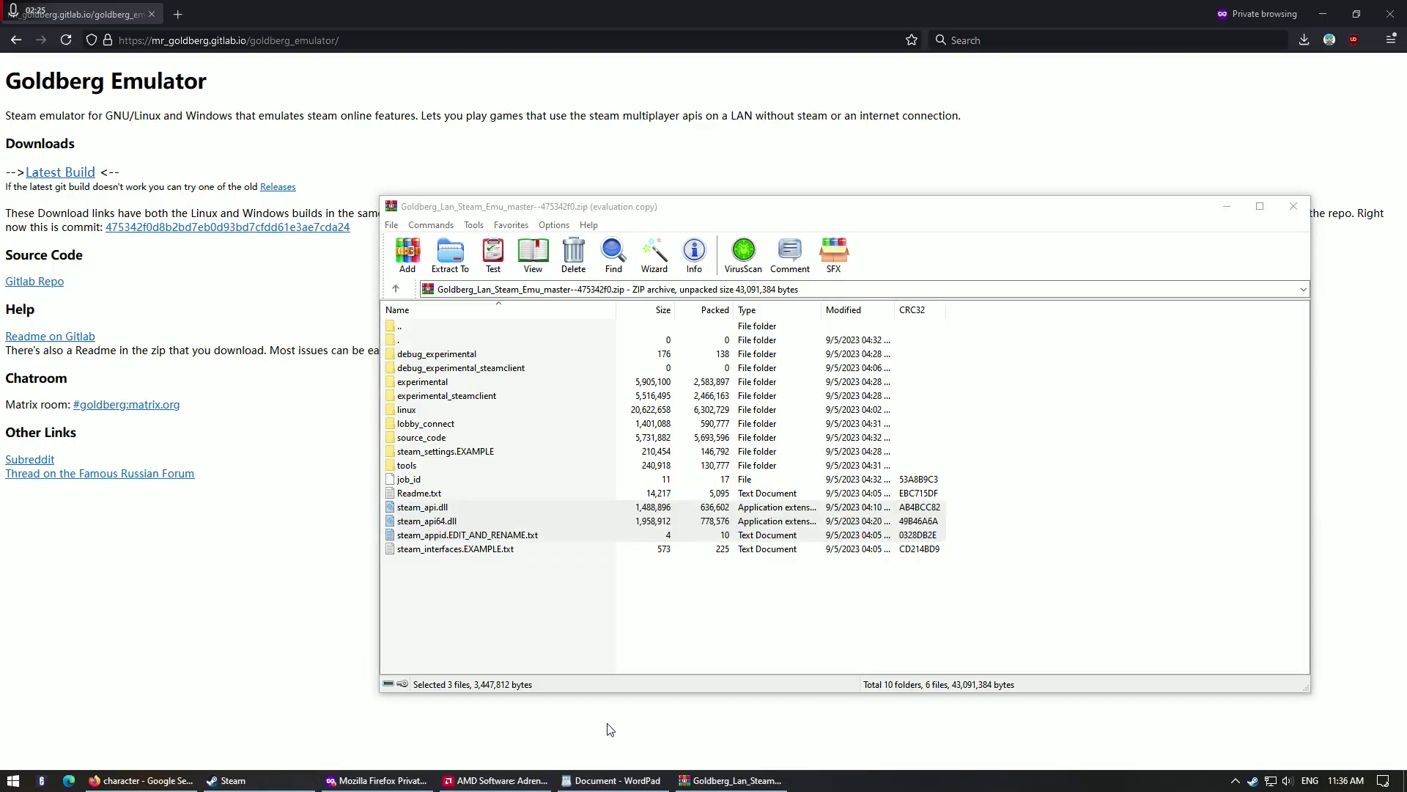
# Switch to Steam and open the local files folder of inZOI: Character Studio
pyautogui.click(267, 784)
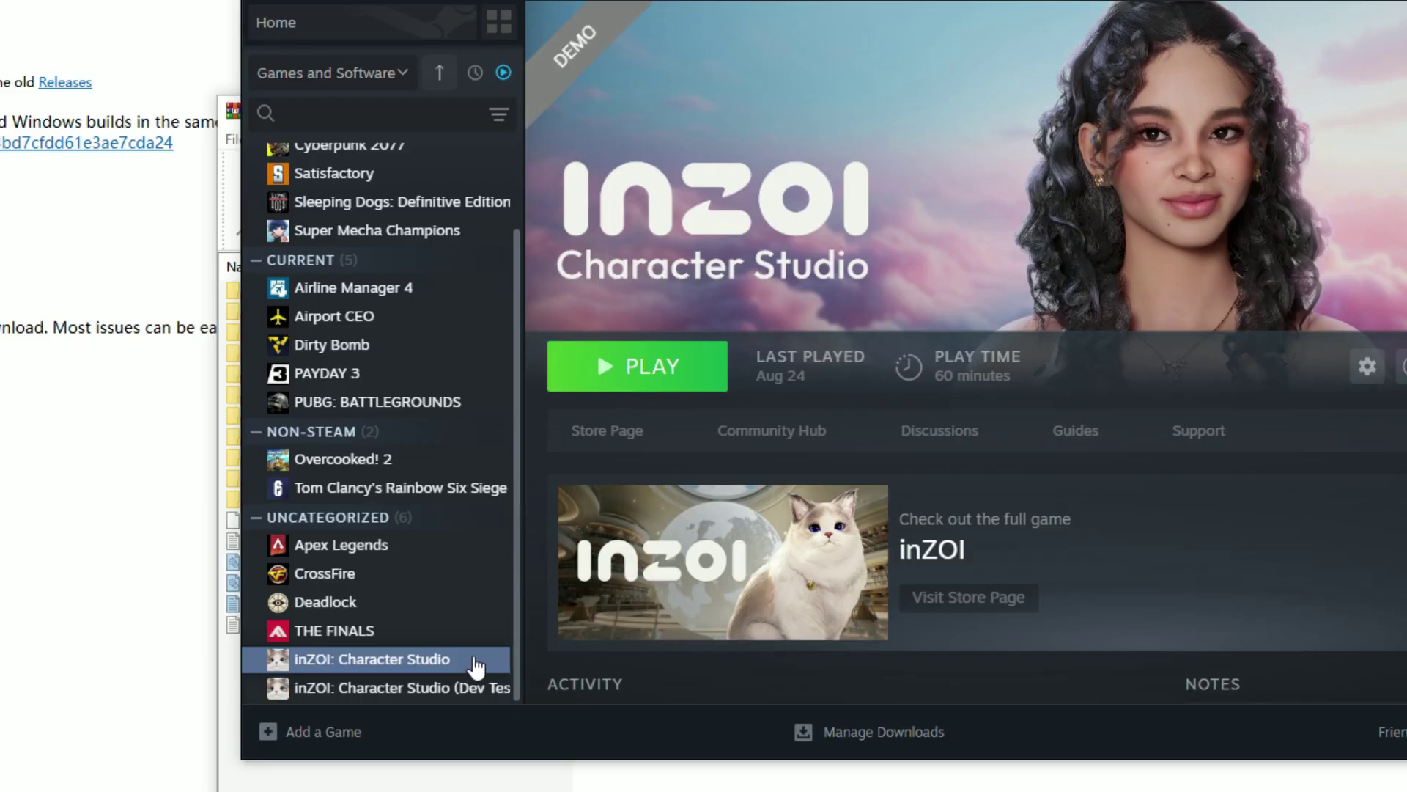
pyautogui.rightClick(474, 660)
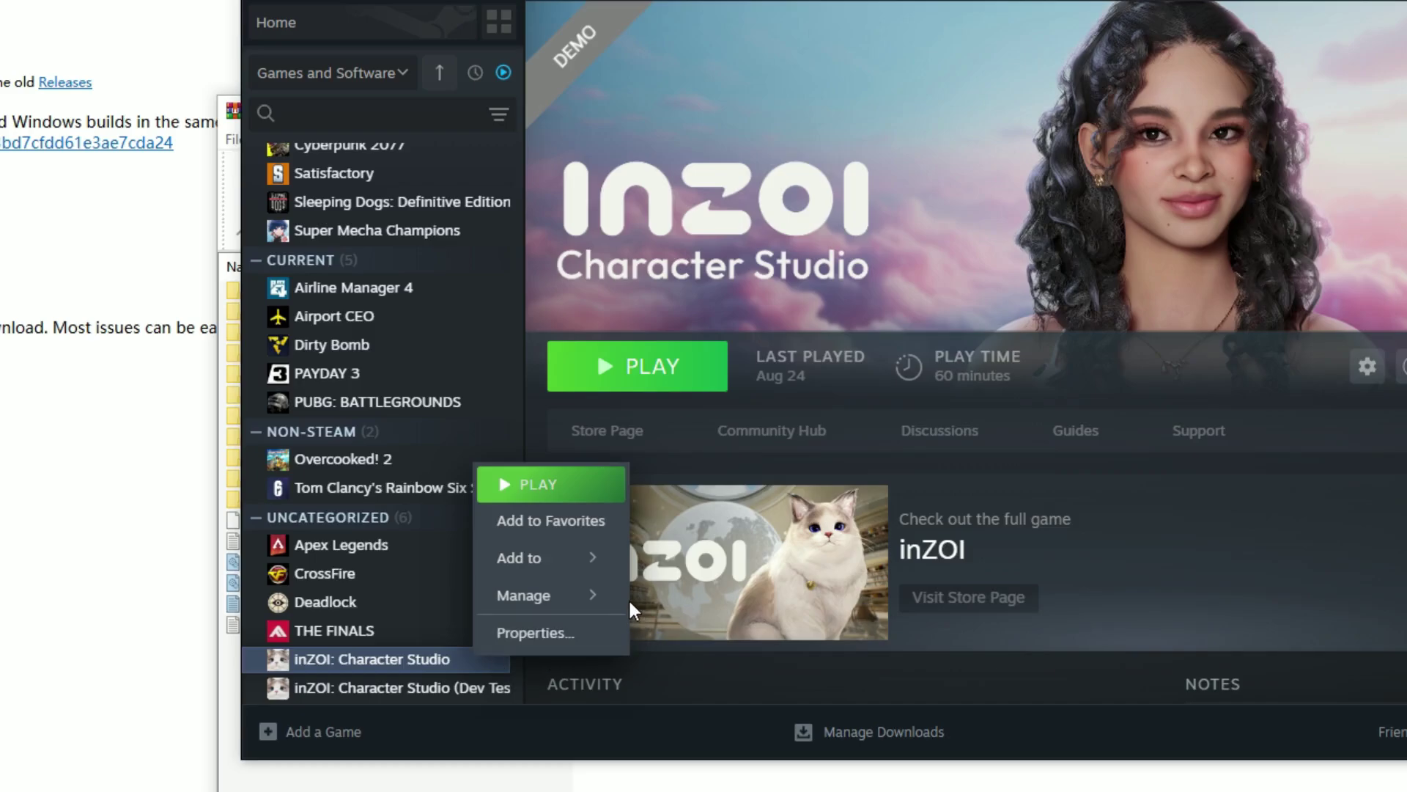
pyautogui.moveTo(598, 605)
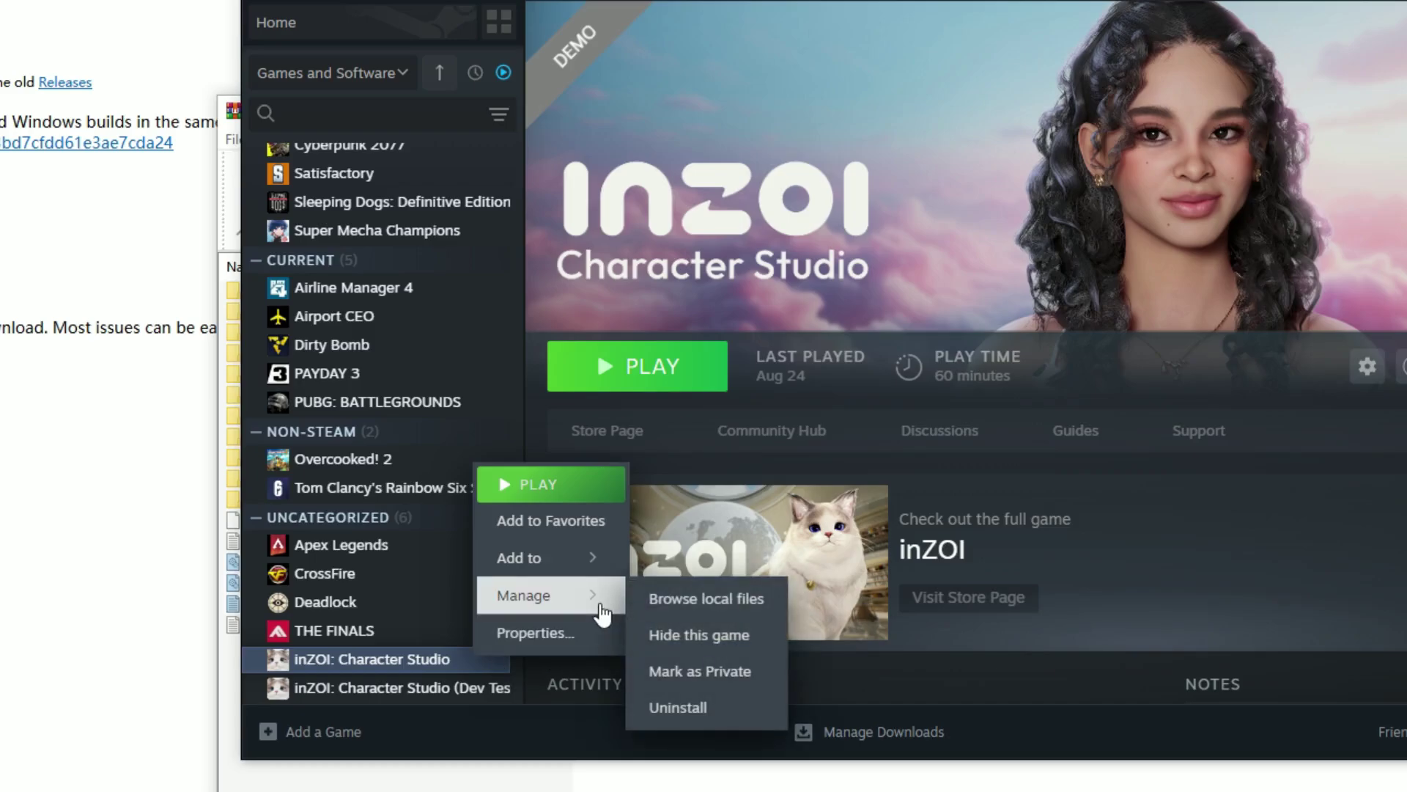
pyautogui.click(711, 599)
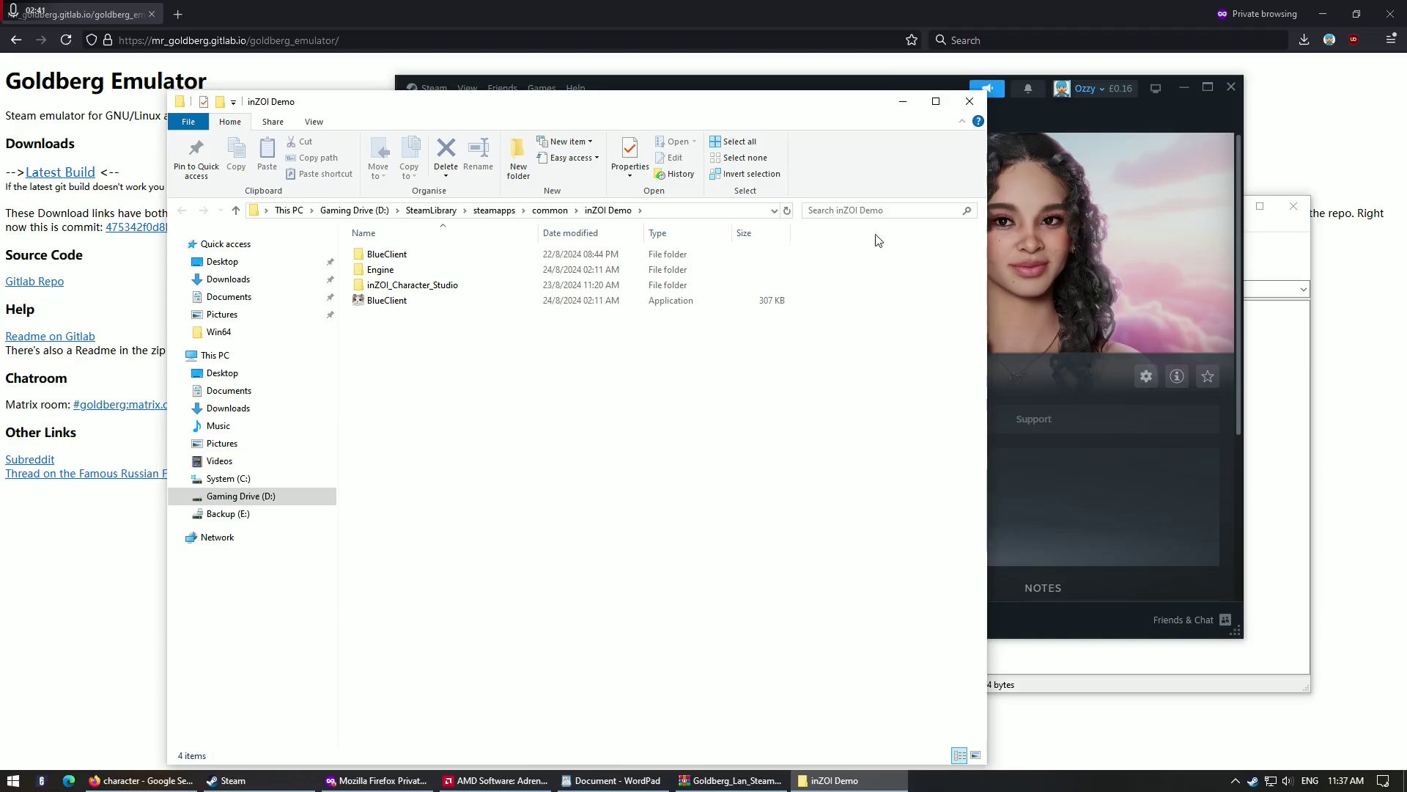
pyautogui.moveTo(832, 110); pyautogui.dragTo(1004, 101)
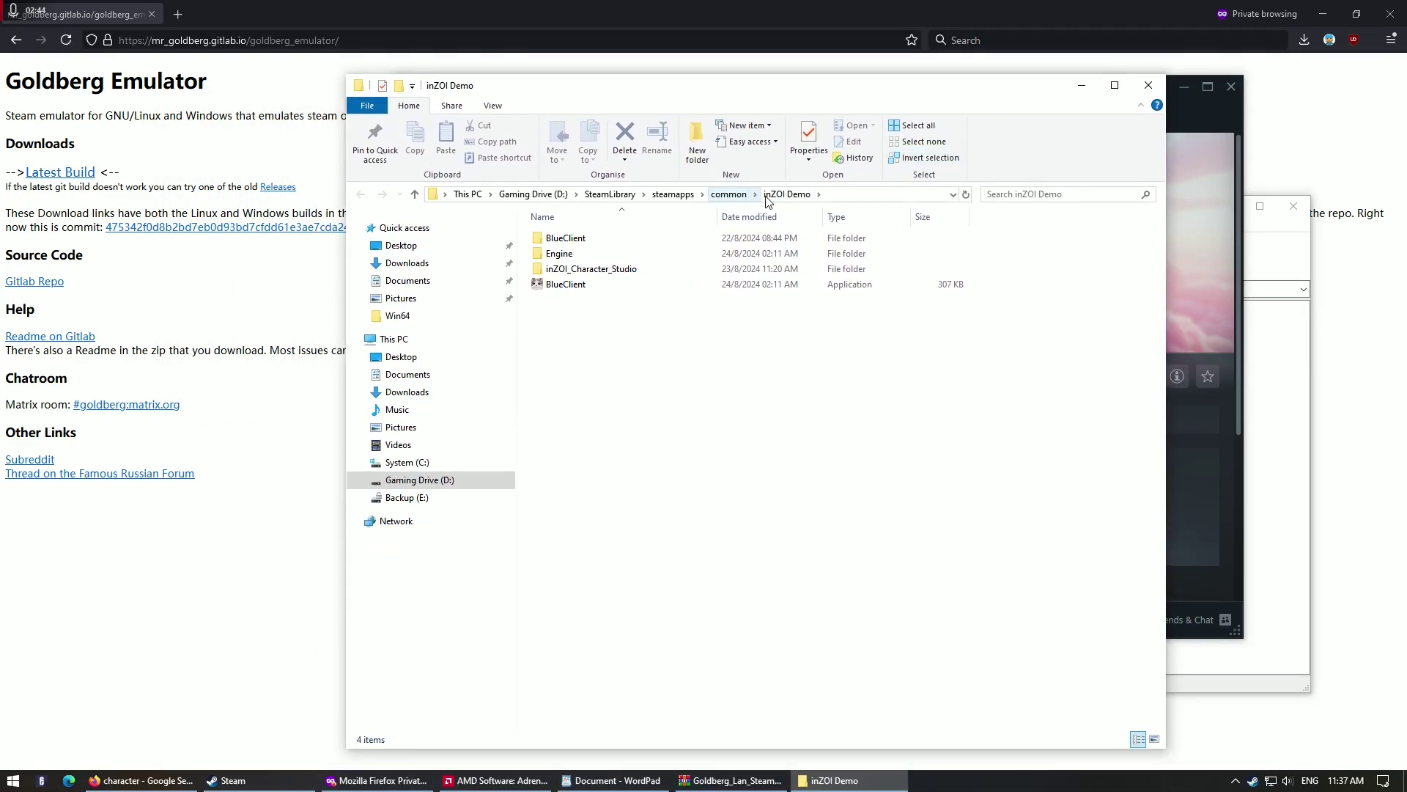
pyautogui.click(728, 194)
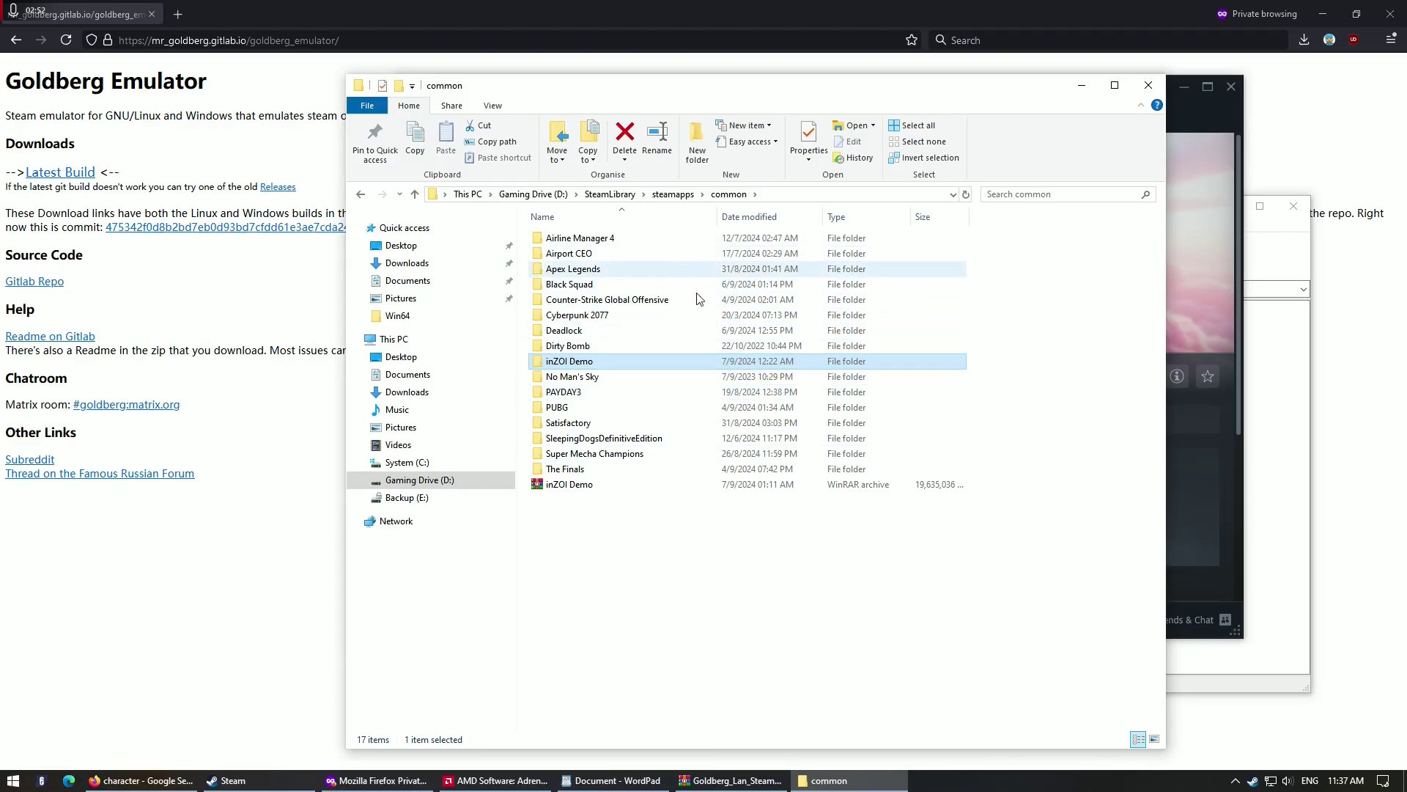
pyautogui.doubleClick(617, 365)
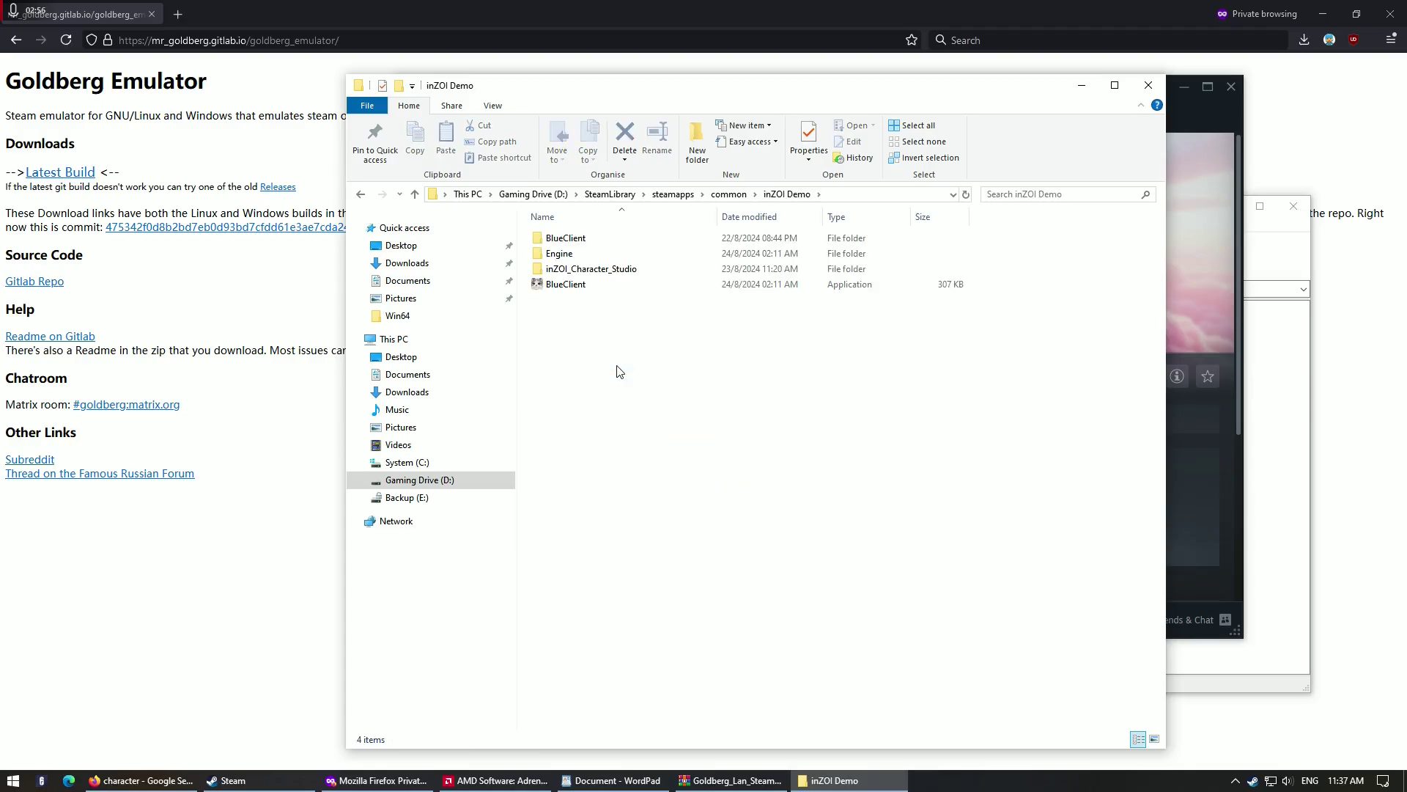
pyautogui.doubleClick(638, 239)
pyautogui.doubleClick(637, 239)
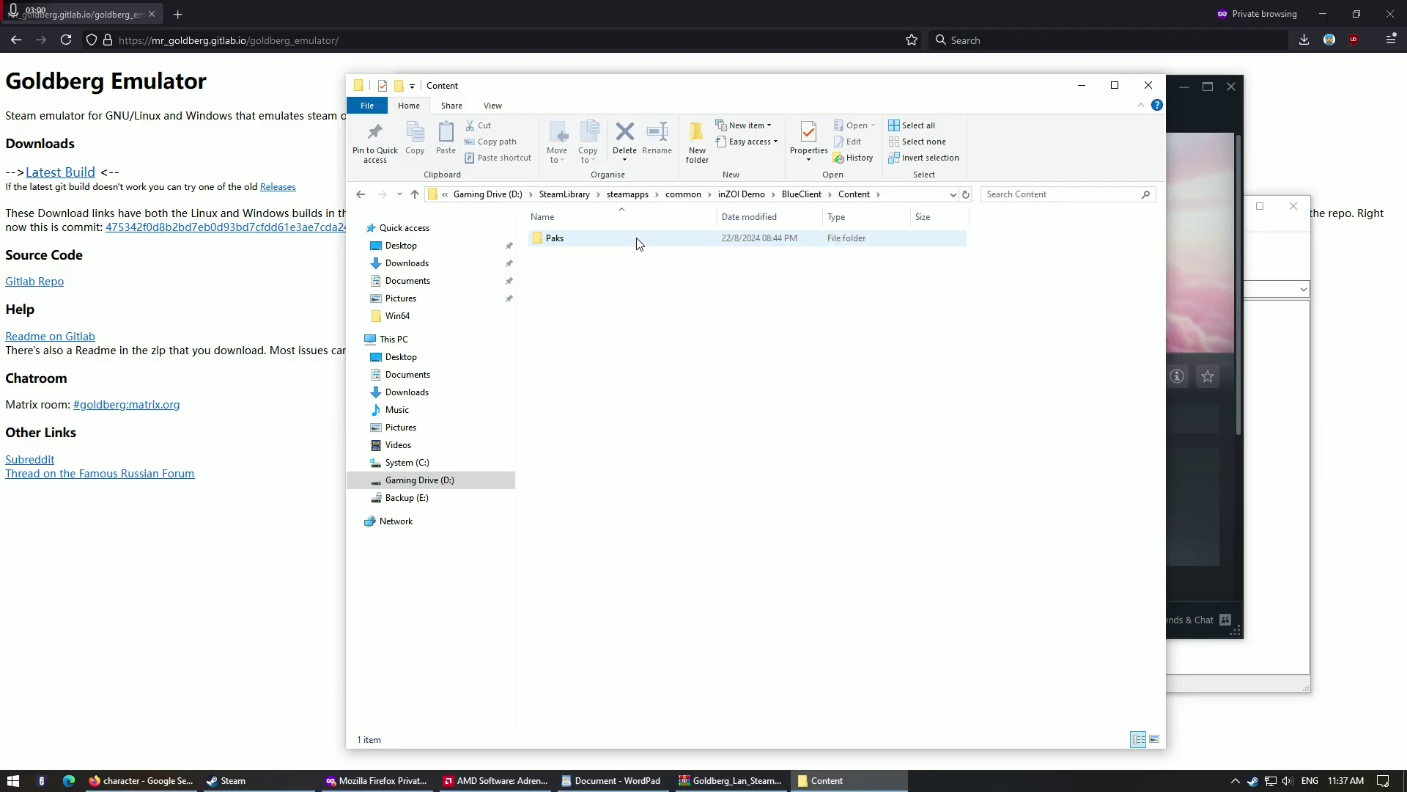
pyautogui.doubleClick(779, 237)
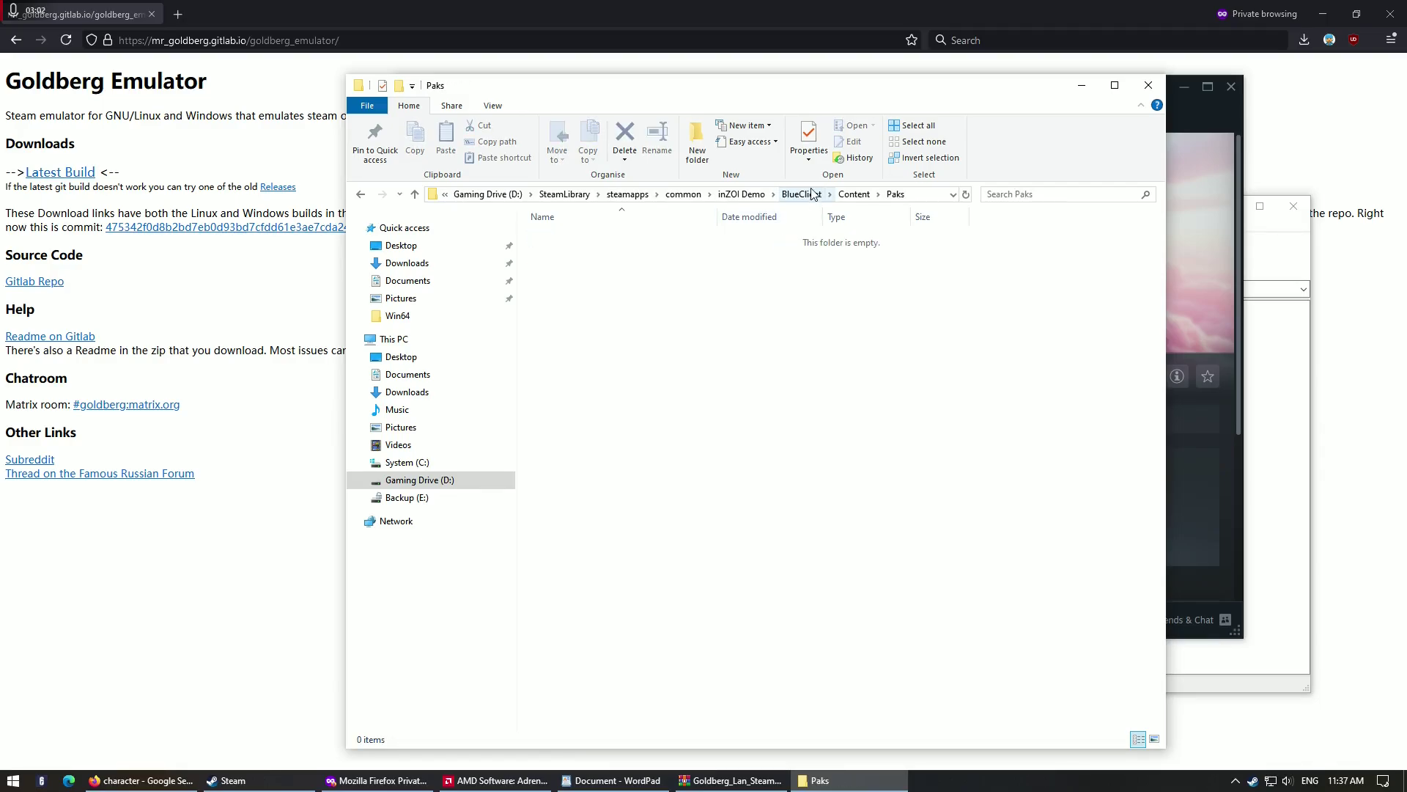
pyautogui.click(746, 195)
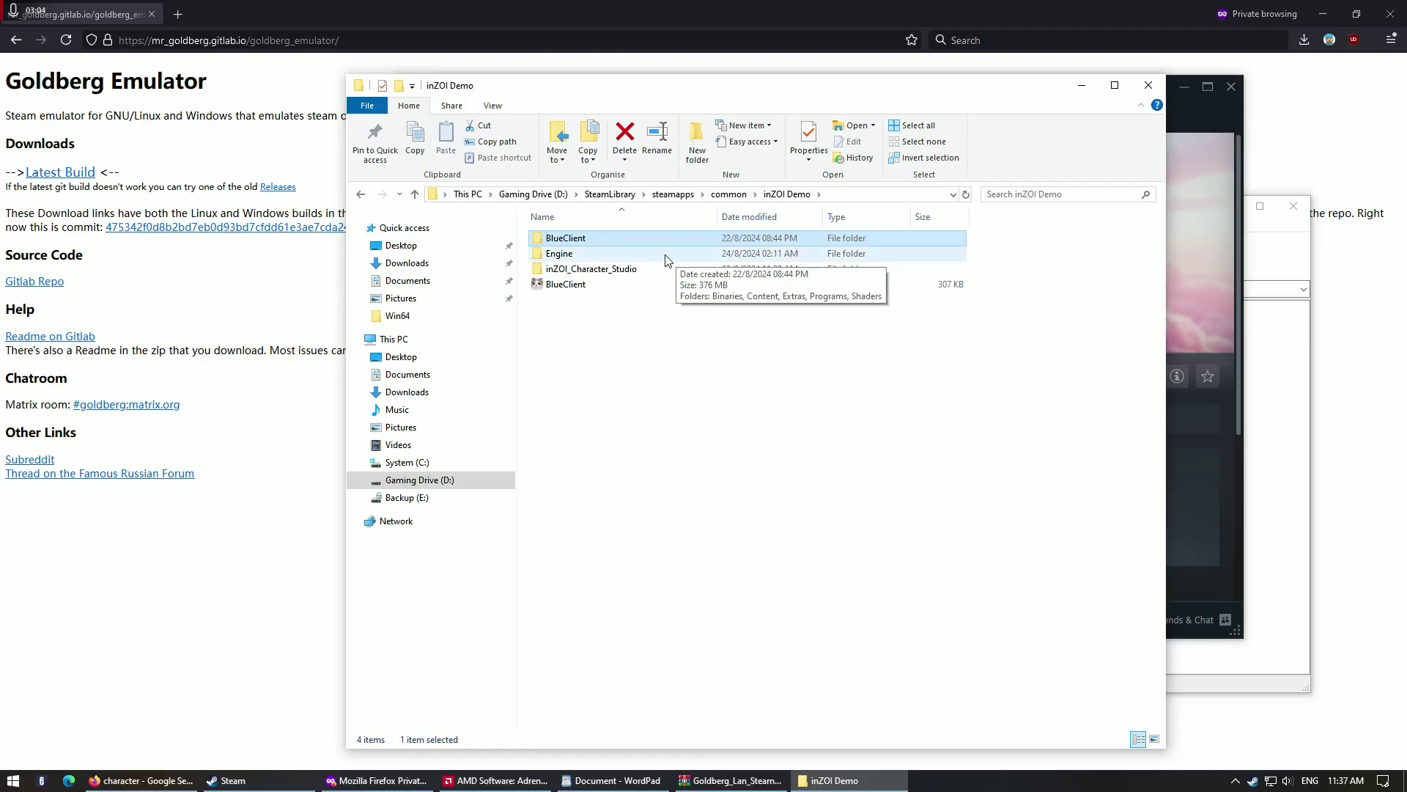
# Open the Engine > Binaries > ThirdParty > Steamworks > Steamv153 > Win64 folder inside inZOI Demo
pyautogui.doubleClick(668, 260)
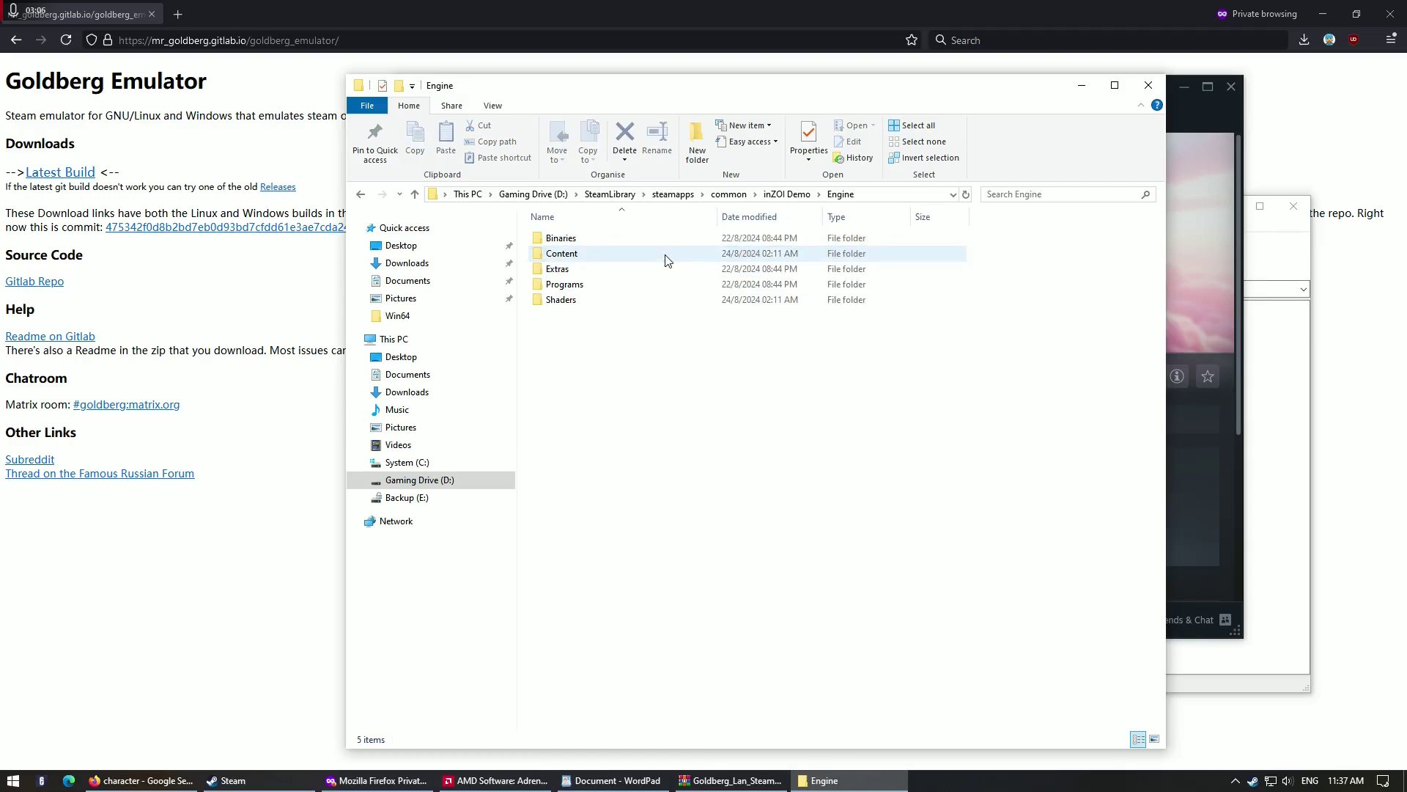
pyautogui.doubleClick(668, 241)
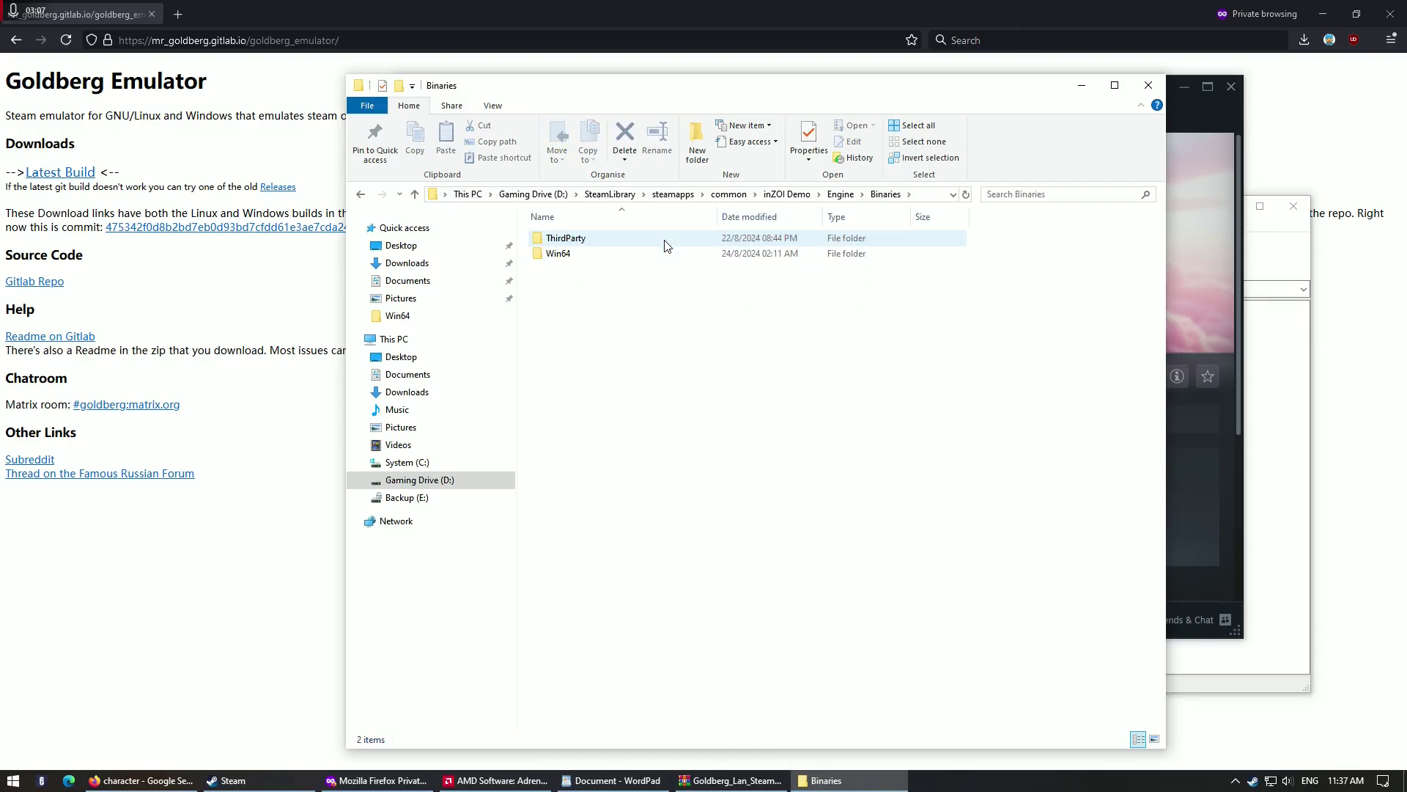
pyautogui.doubleClick(676, 241)
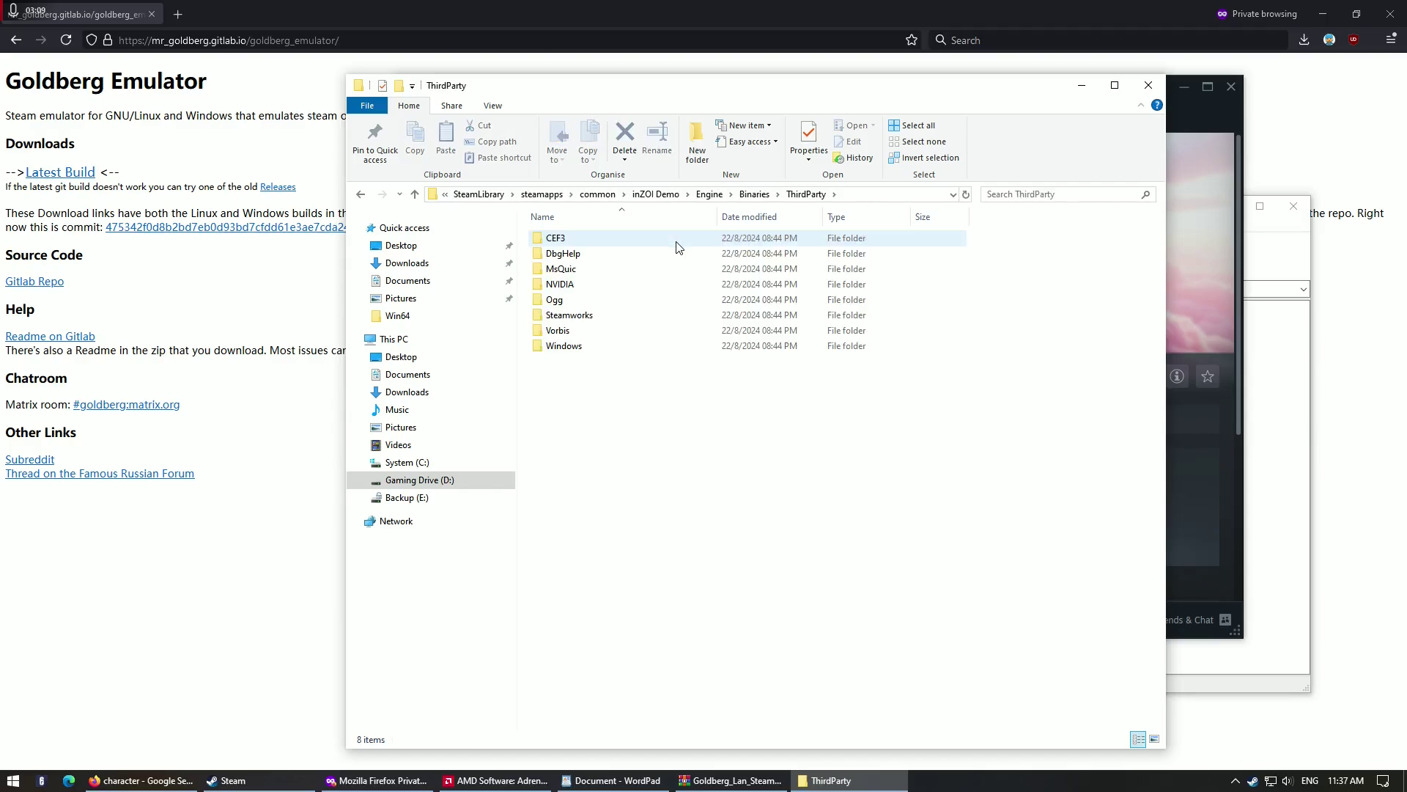
pyautogui.doubleClick(663, 316)
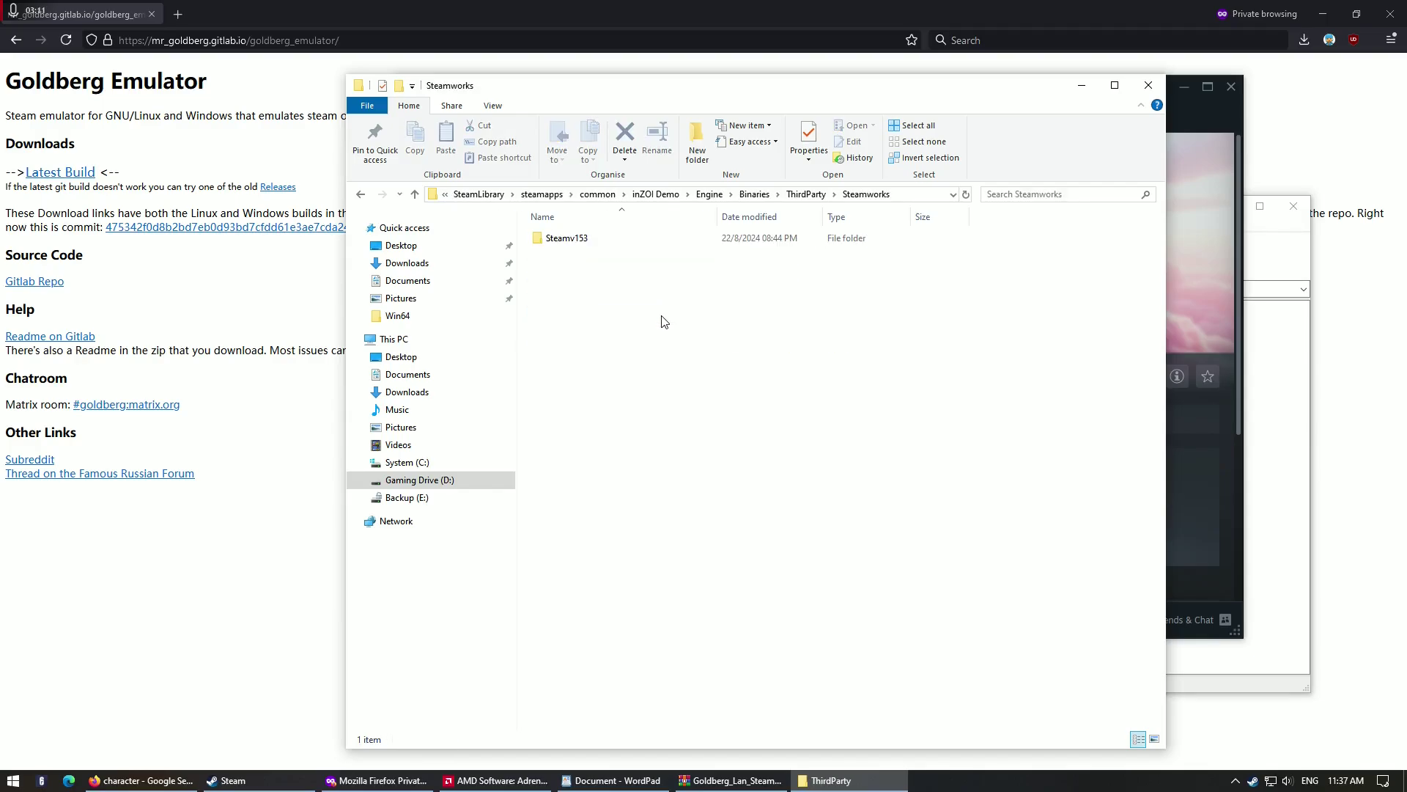
pyautogui.doubleClick(657, 244)
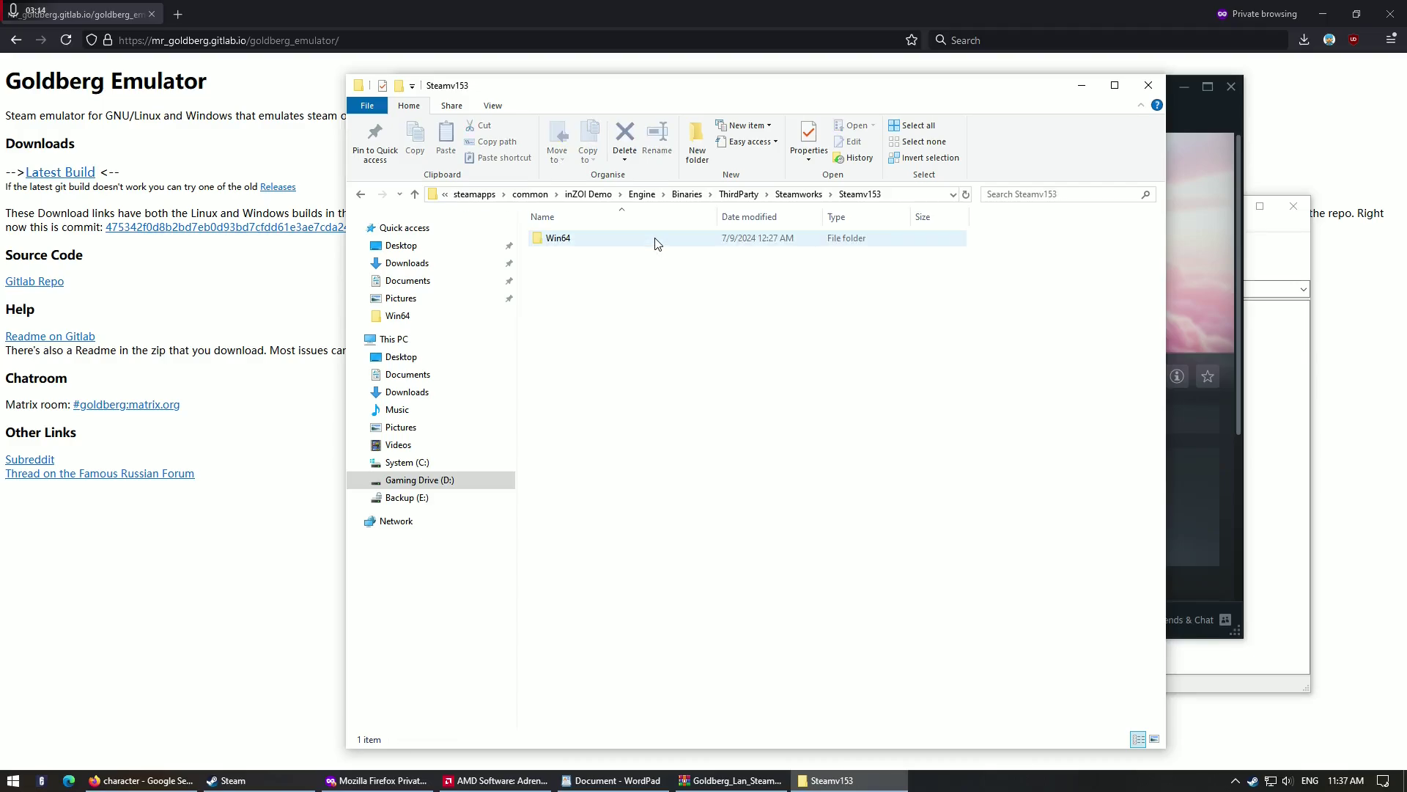
pyautogui.click(658, 243)
pyautogui.doubleClick(657, 244)
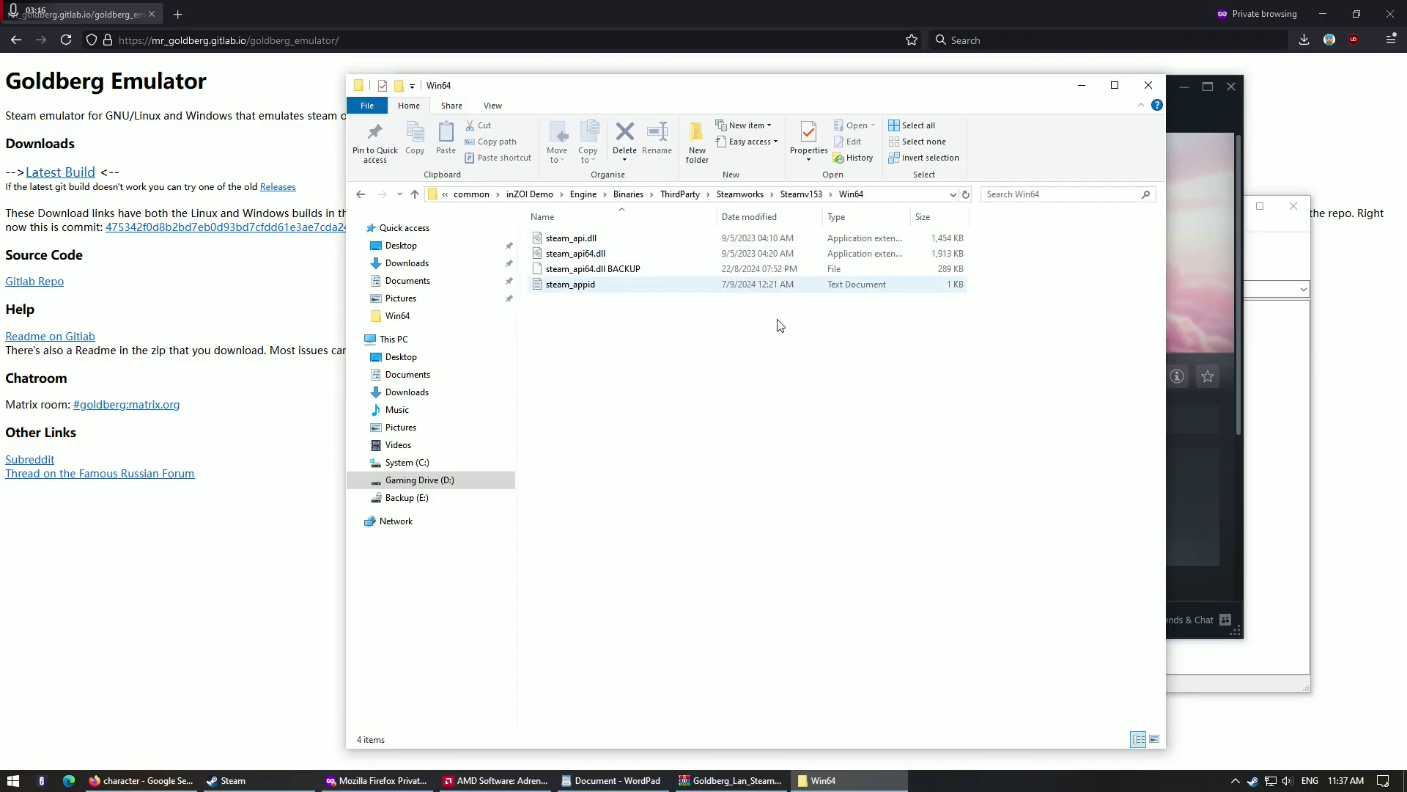
# Delete steam_api.dll, steam_api64.dll and steam_appid from the Win64 folder
pyautogui.click(746, 284)
pyautogui.keyDown('ctrl'); pyautogui.click(701, 257); pyautogui.keyUp('ctrl')
pyautogui.keyDown('ctrl'); pyautogui.click(688, 240); pyautogui.keyUp('ctrl')
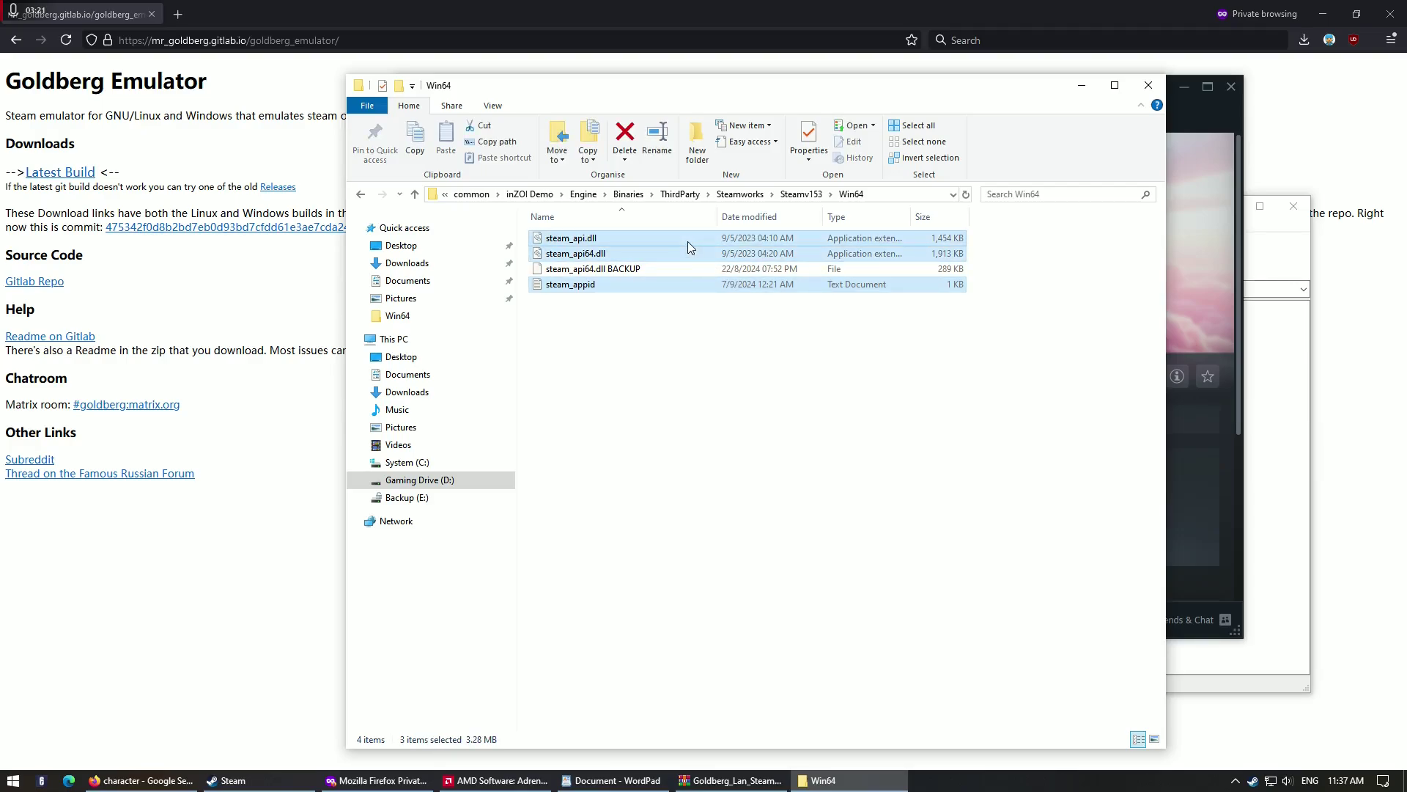
pyautogui.press('Delete')
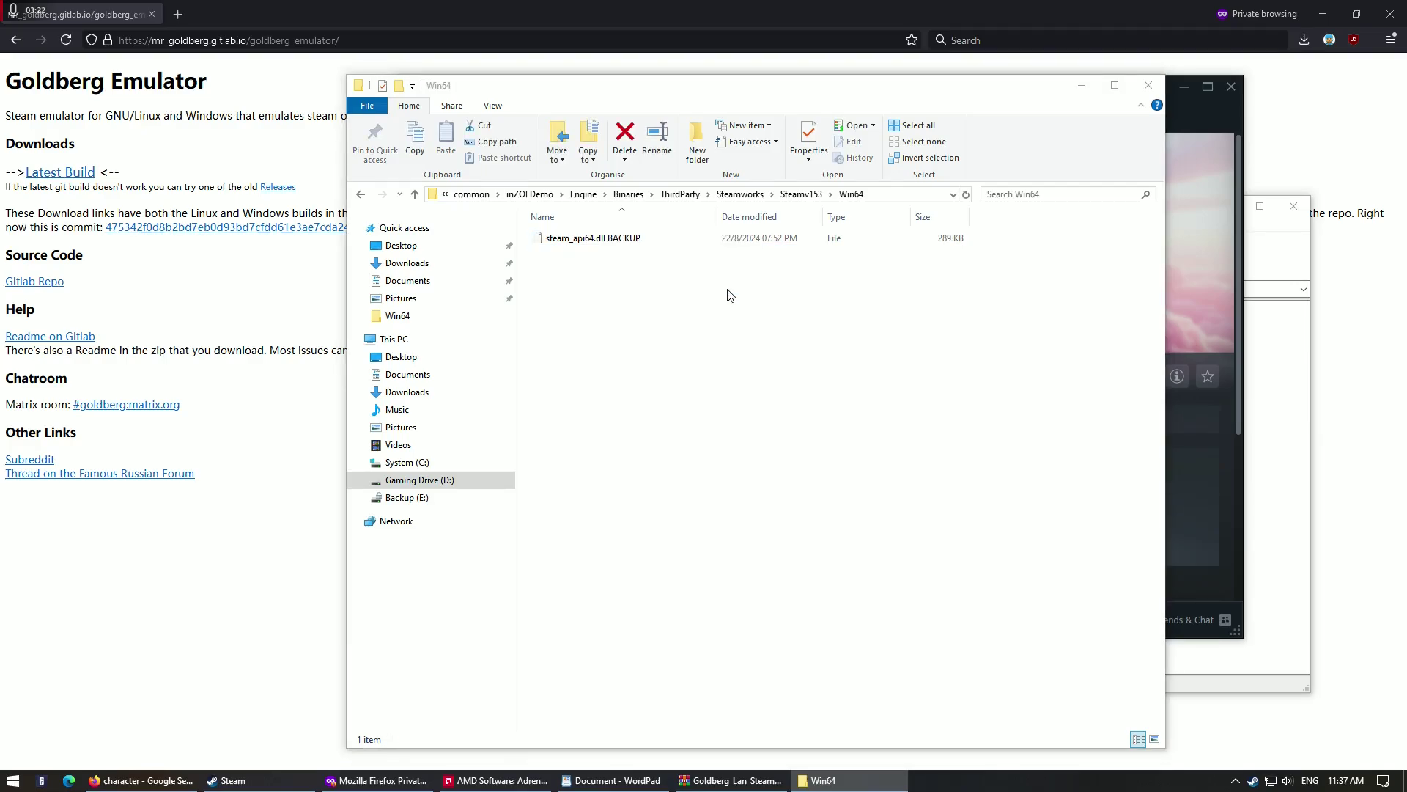
pyautogui.click(622, 241)
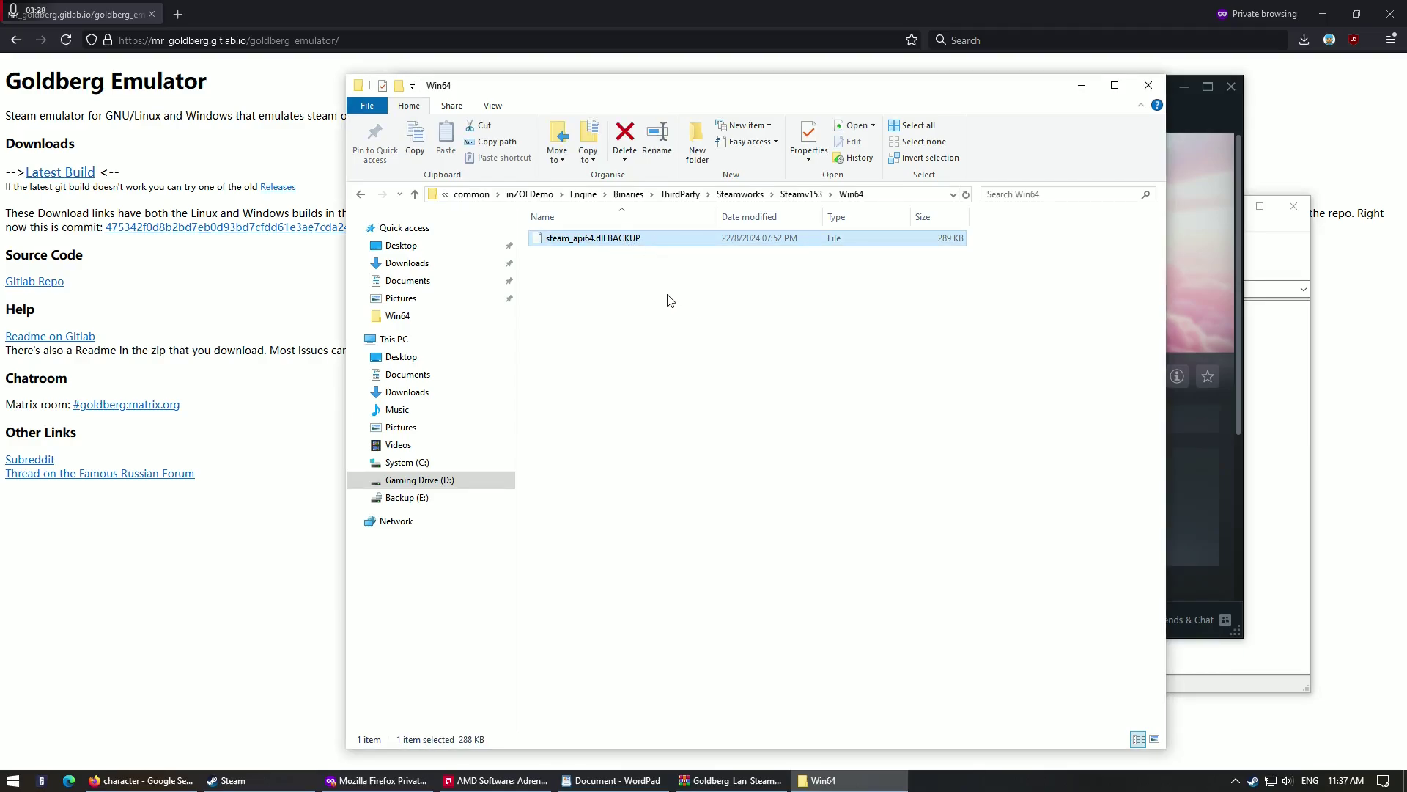
pyautogui.rightClick(622, 238)
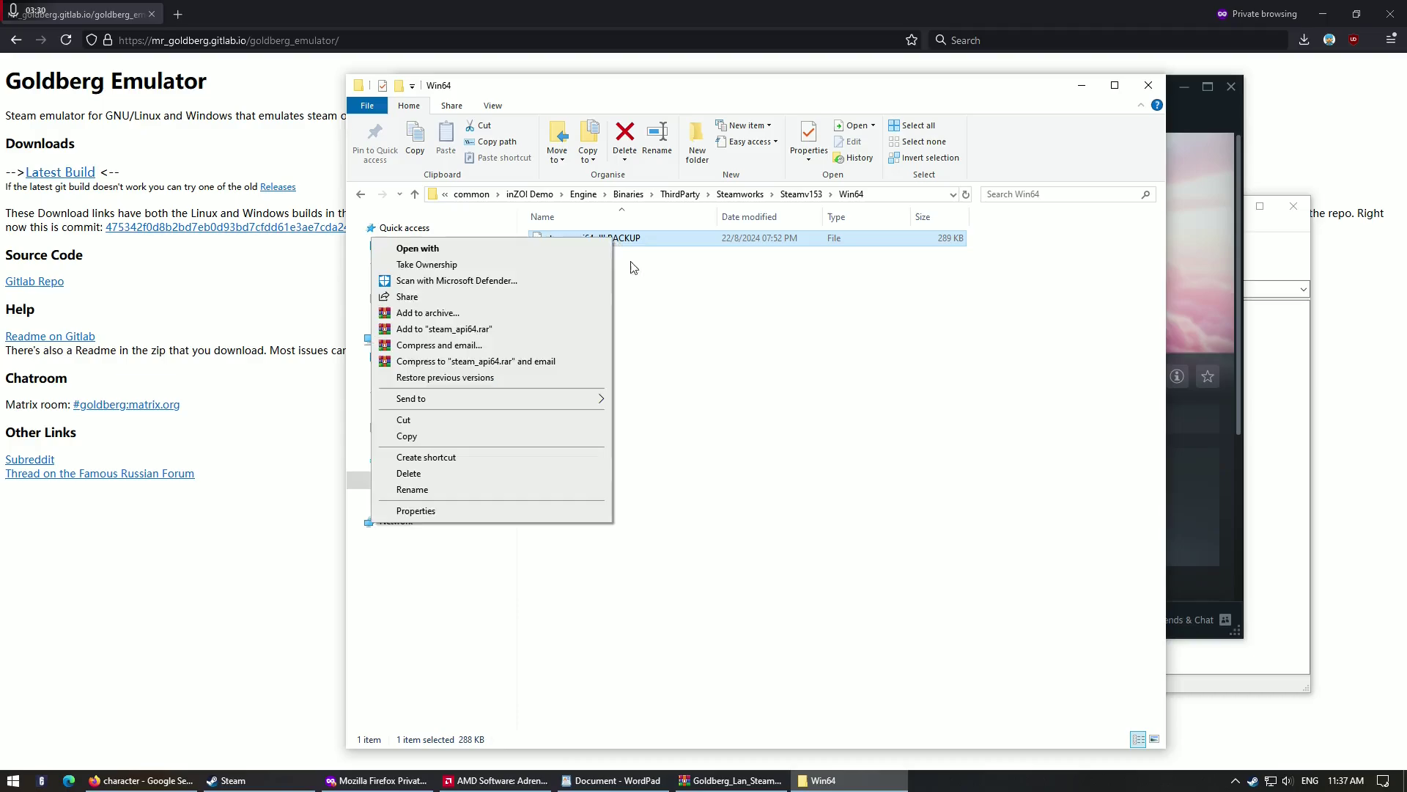
pyautogui.click(554, 487)
pyautogui.click(705, 340)
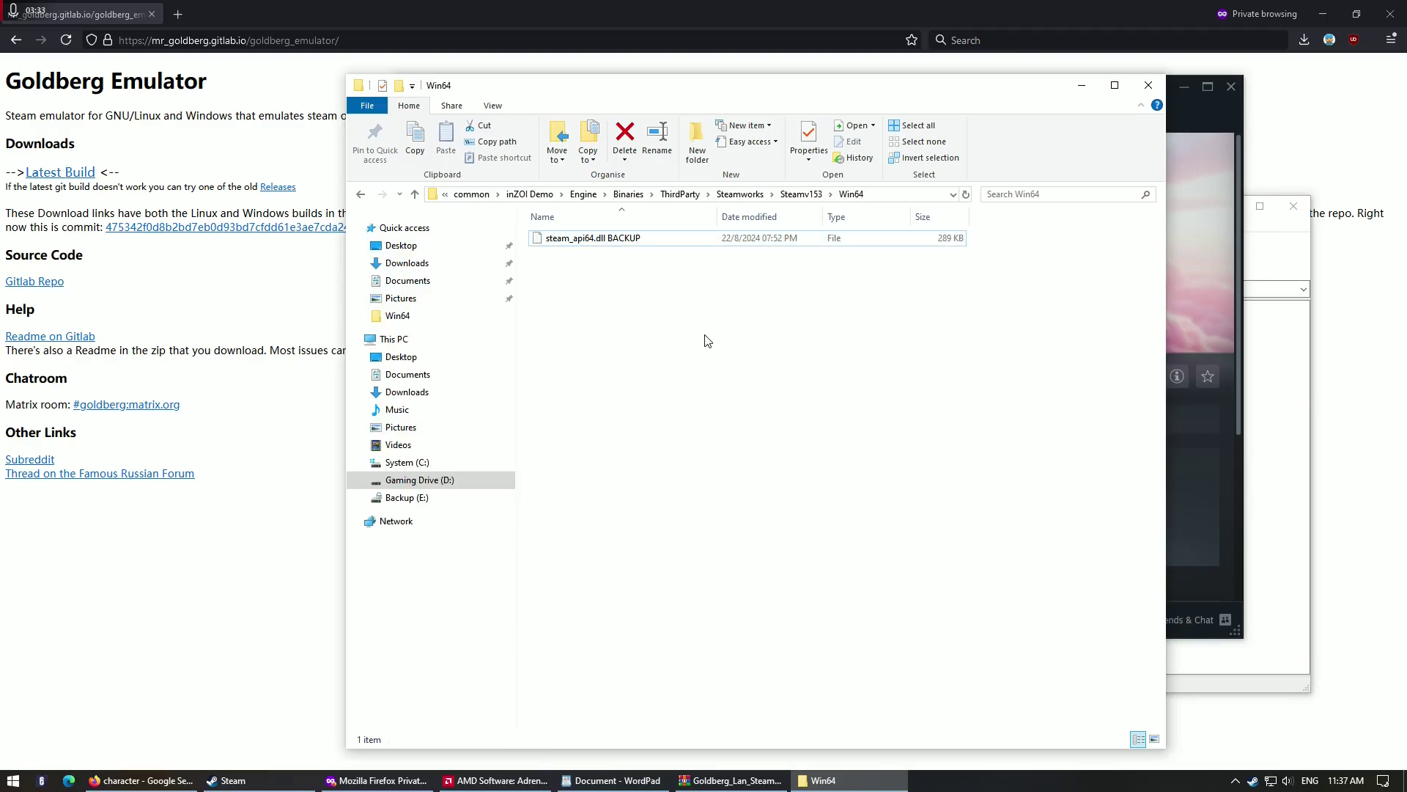
# Place the Goldberg archive beside the Win64 folder and put steam_api.dll, steam_api64.dll and steam_appid back into Win64
pyautogui.moveTo(875, 111); pyautogui.dragTo(725, 111)
pyautogui.click(729, 780)
pyautogui.click(635, 551)
pyautogui.click(513, 508)
pyautogui.hotkey('shift', 'Down')
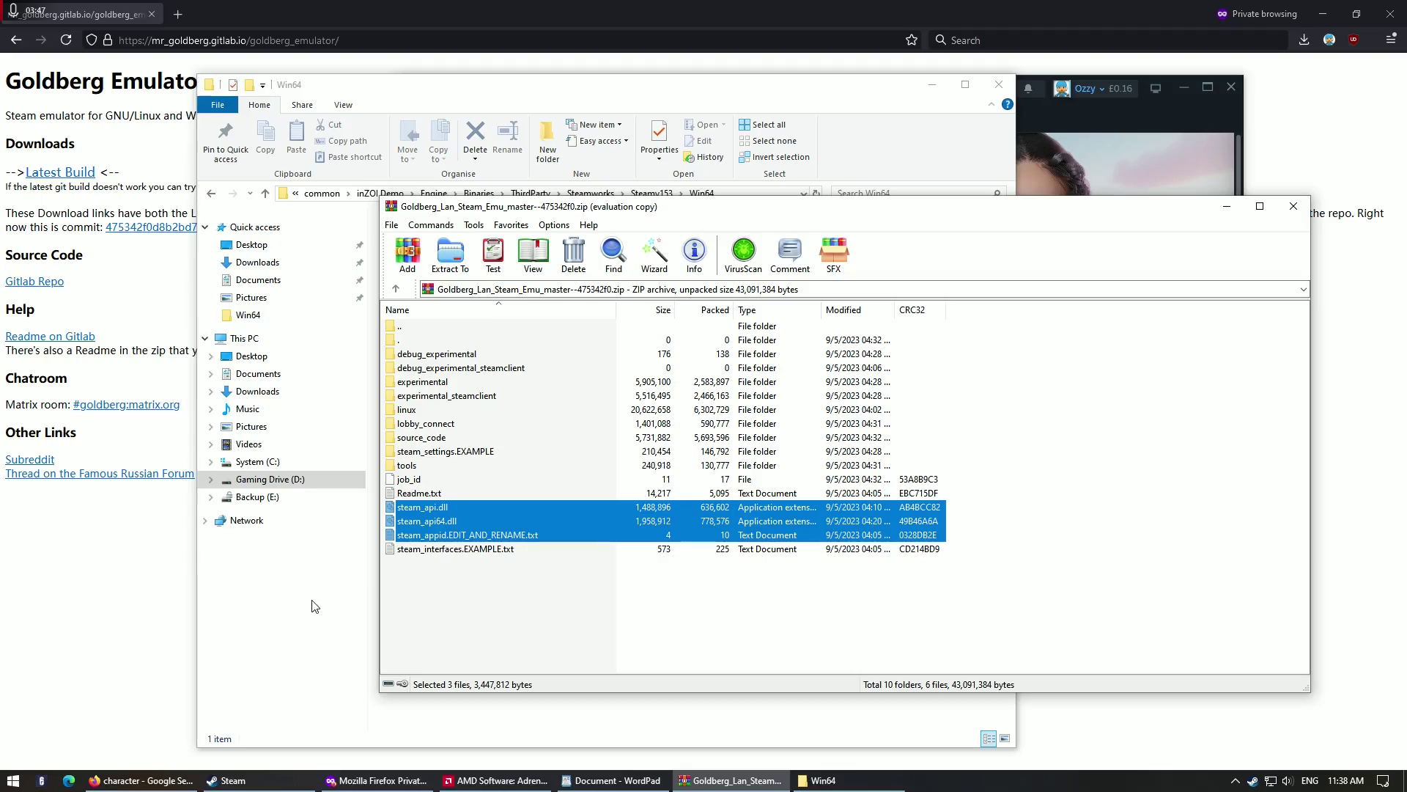
pyautogui.moveTo(751, 216); pyautogui.dragTo(1067, 177)
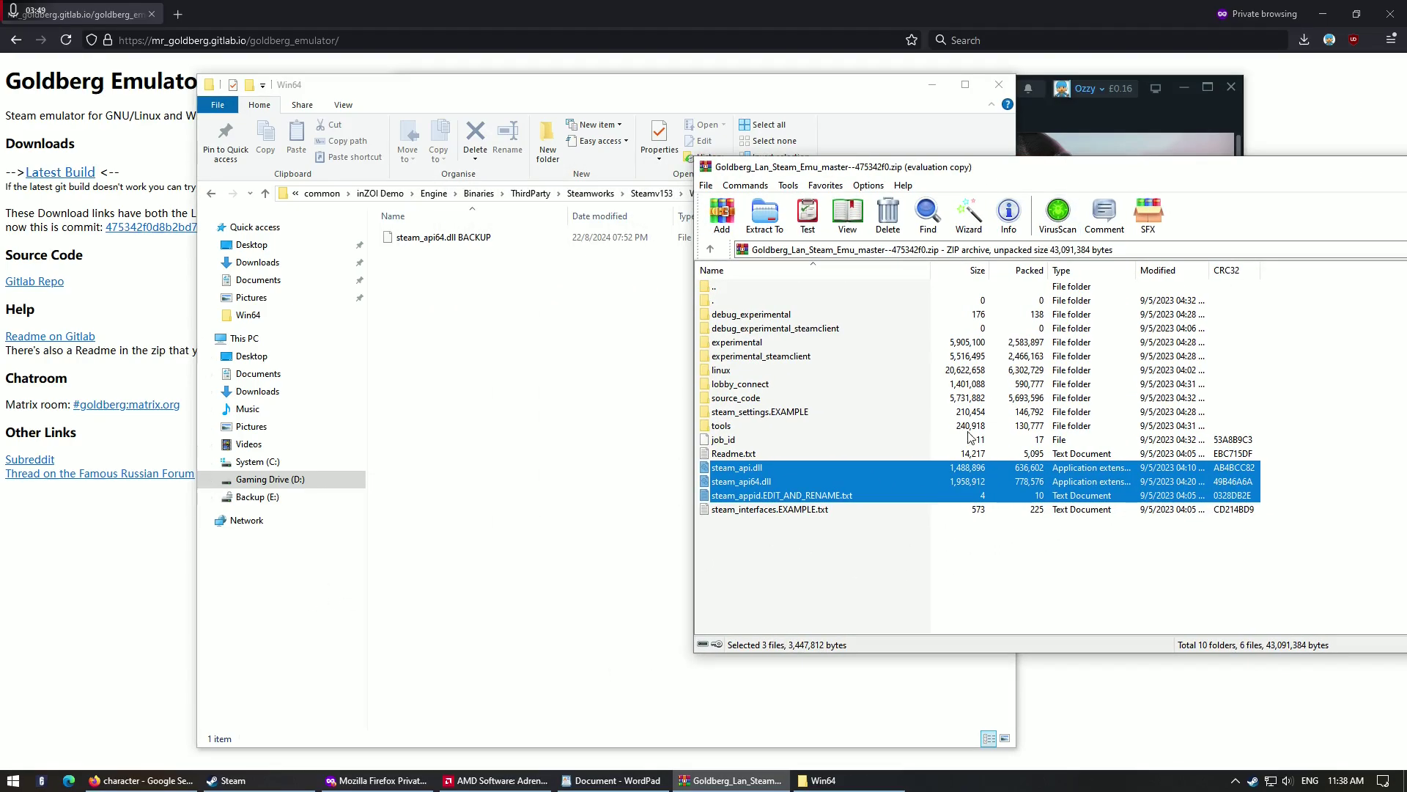
pyautogui.moveTo(845, 465); pyautogui.dragTo(775, 475)
pyautogui.click(531, 381)
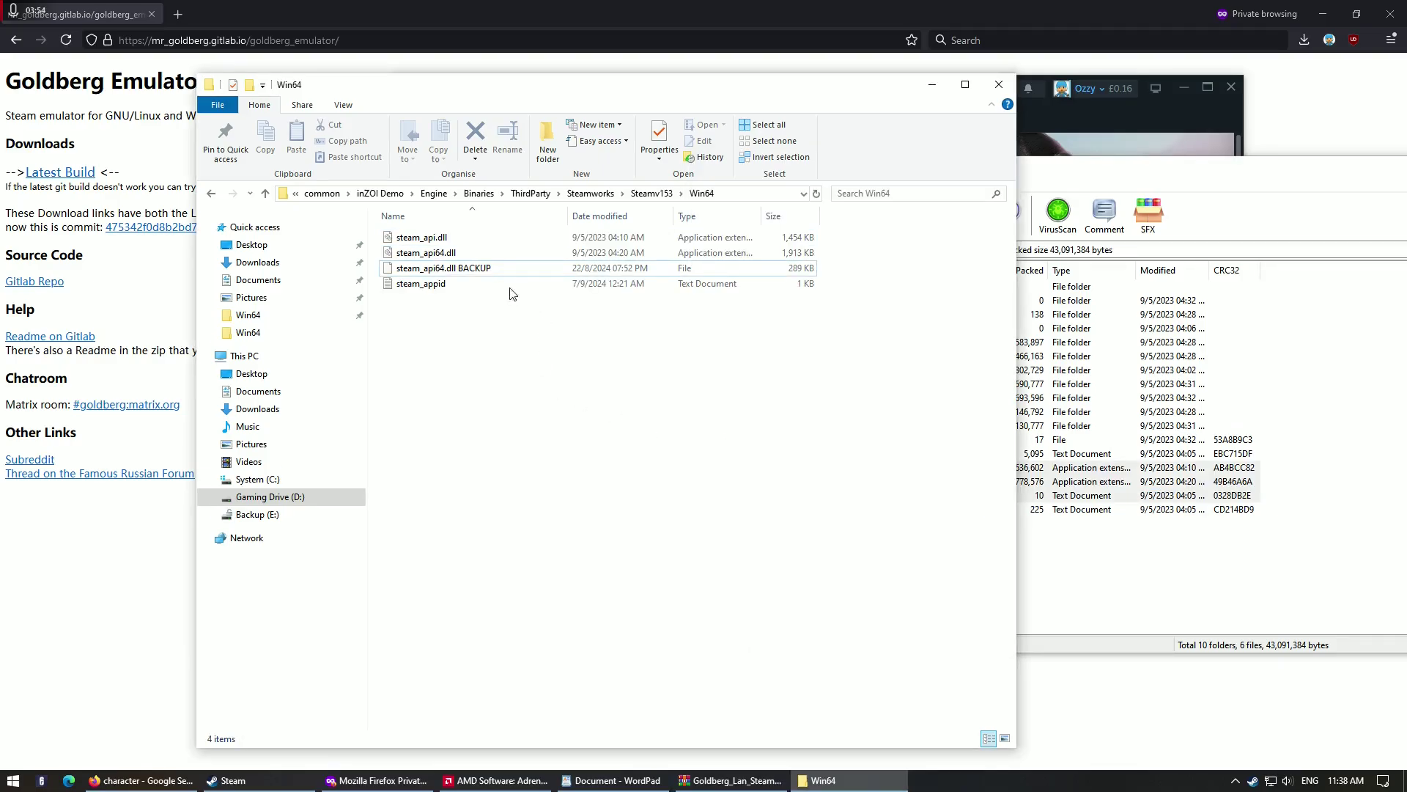
pyautogui.click(472, 253)
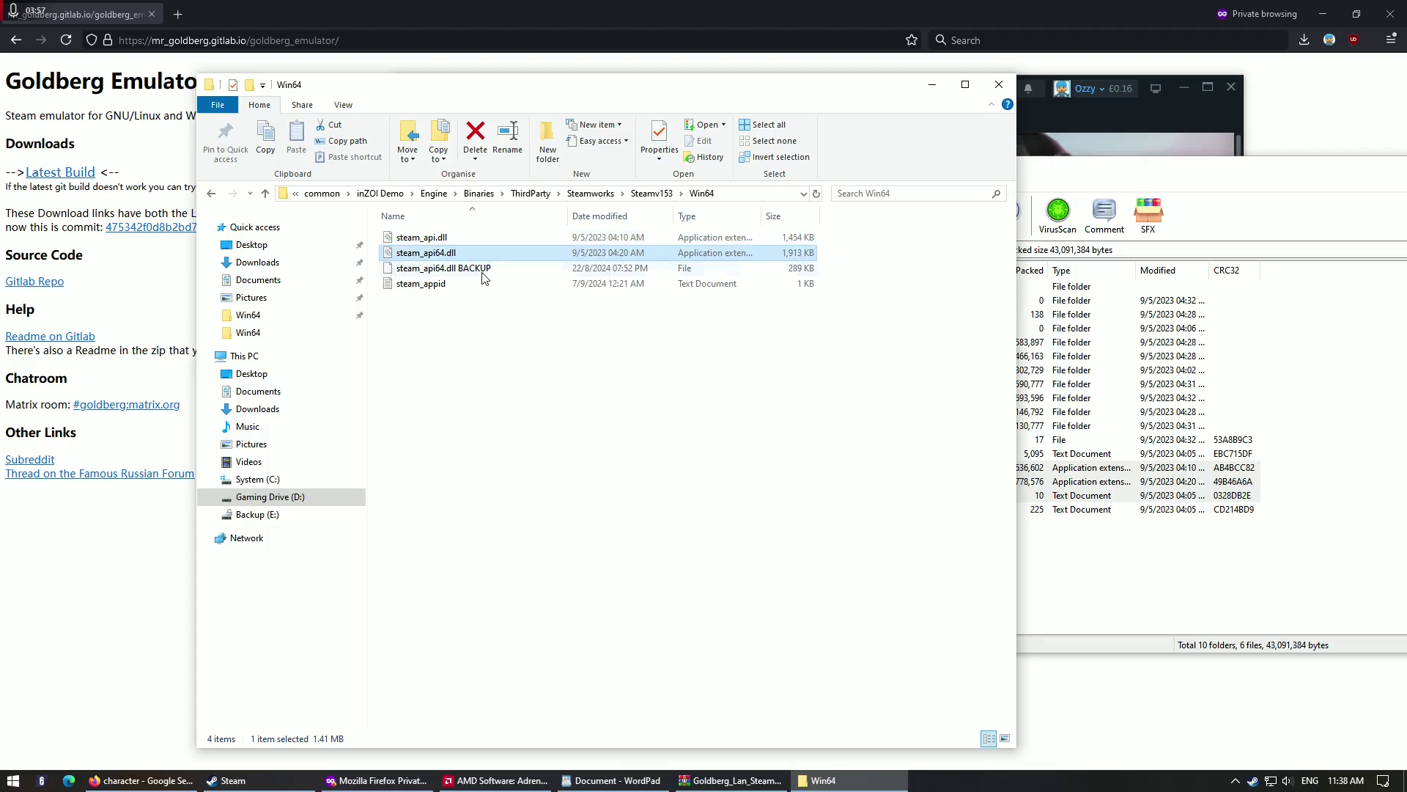
pyautogui.click(481, 285)
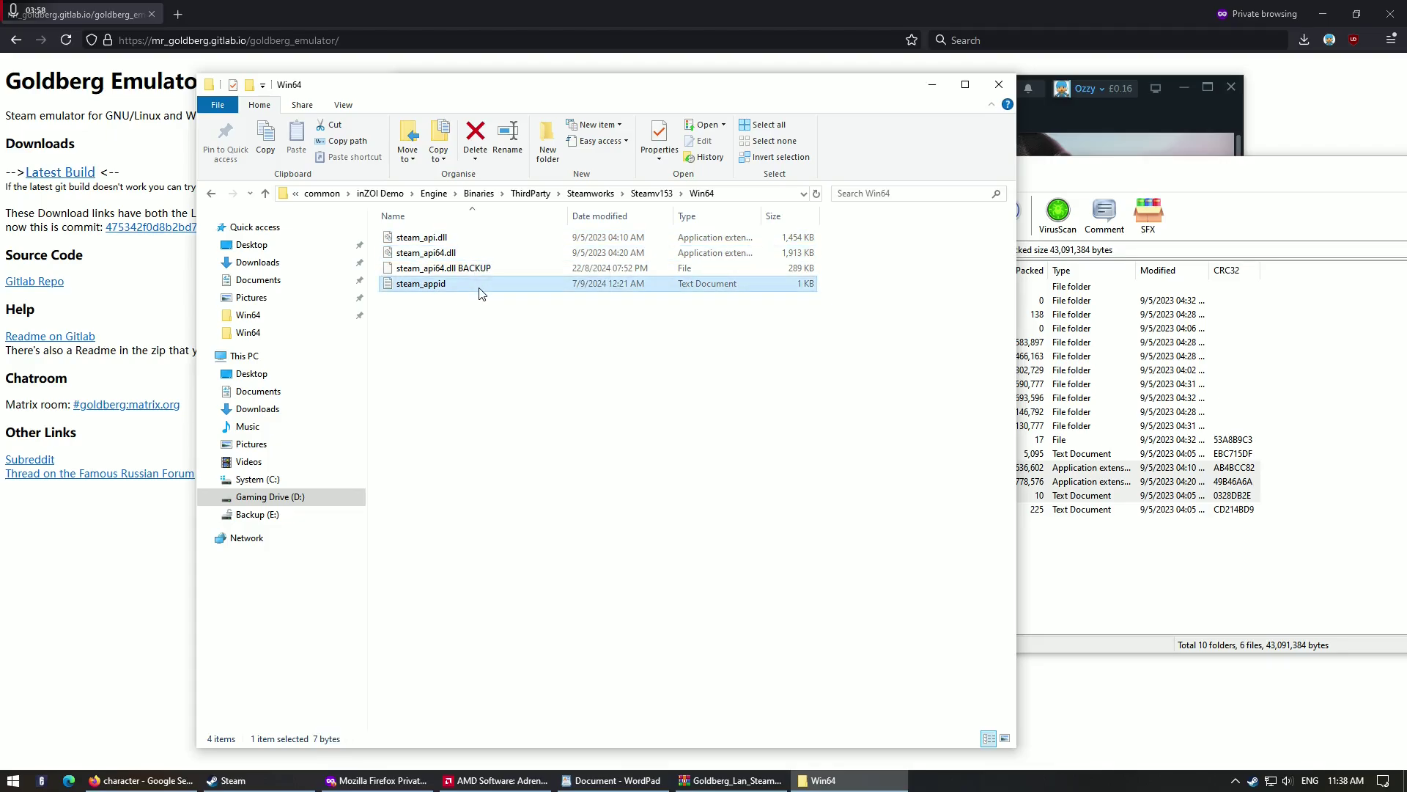
pyautogui.rightClick(438, 292)
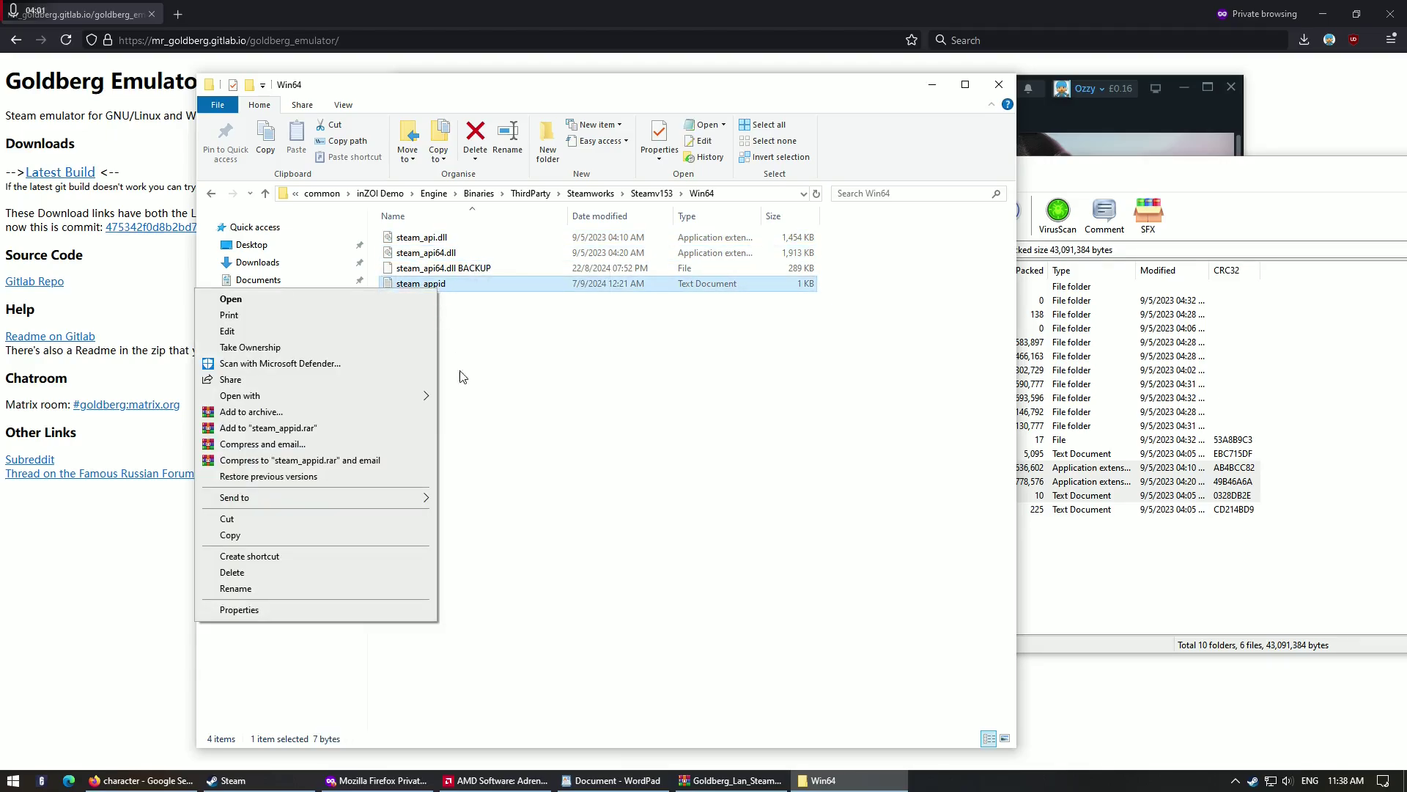
pyautogui.click(366, 591)
pyautogui.click(499, 288)
# Open steam_appid in Notepad, examine the app ID it contains and close the file
pyautogui.doubleClick(497, 291)
pyautogui.moveTo(439, 252); pyautogui.dragTo(789, 308)
pyautogui.moveTo(636, 356); pyautogui.dragTo(544, 344)
pyautogui.click(595, 342)
pyautogui.click(614, 343)
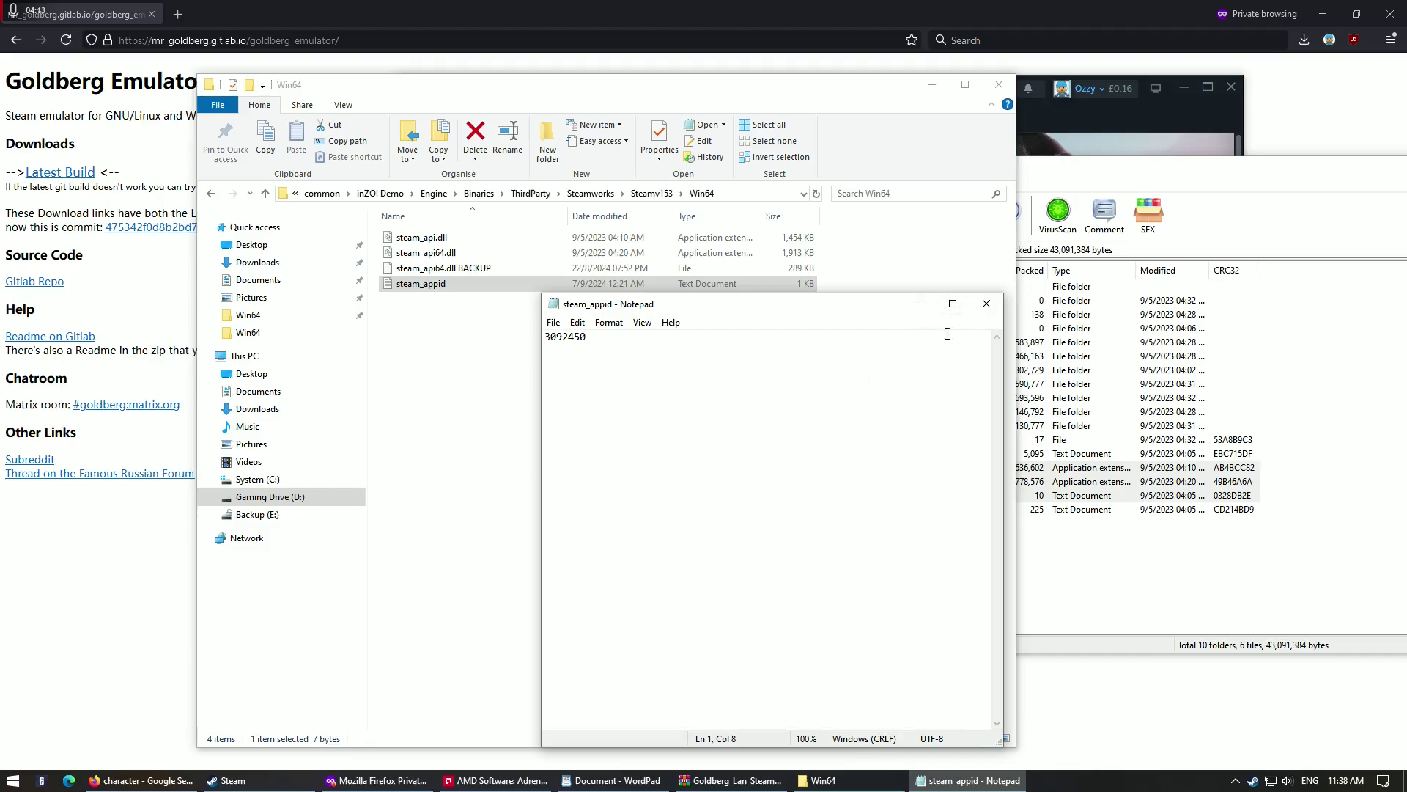
pyautogui.click(986, 303)
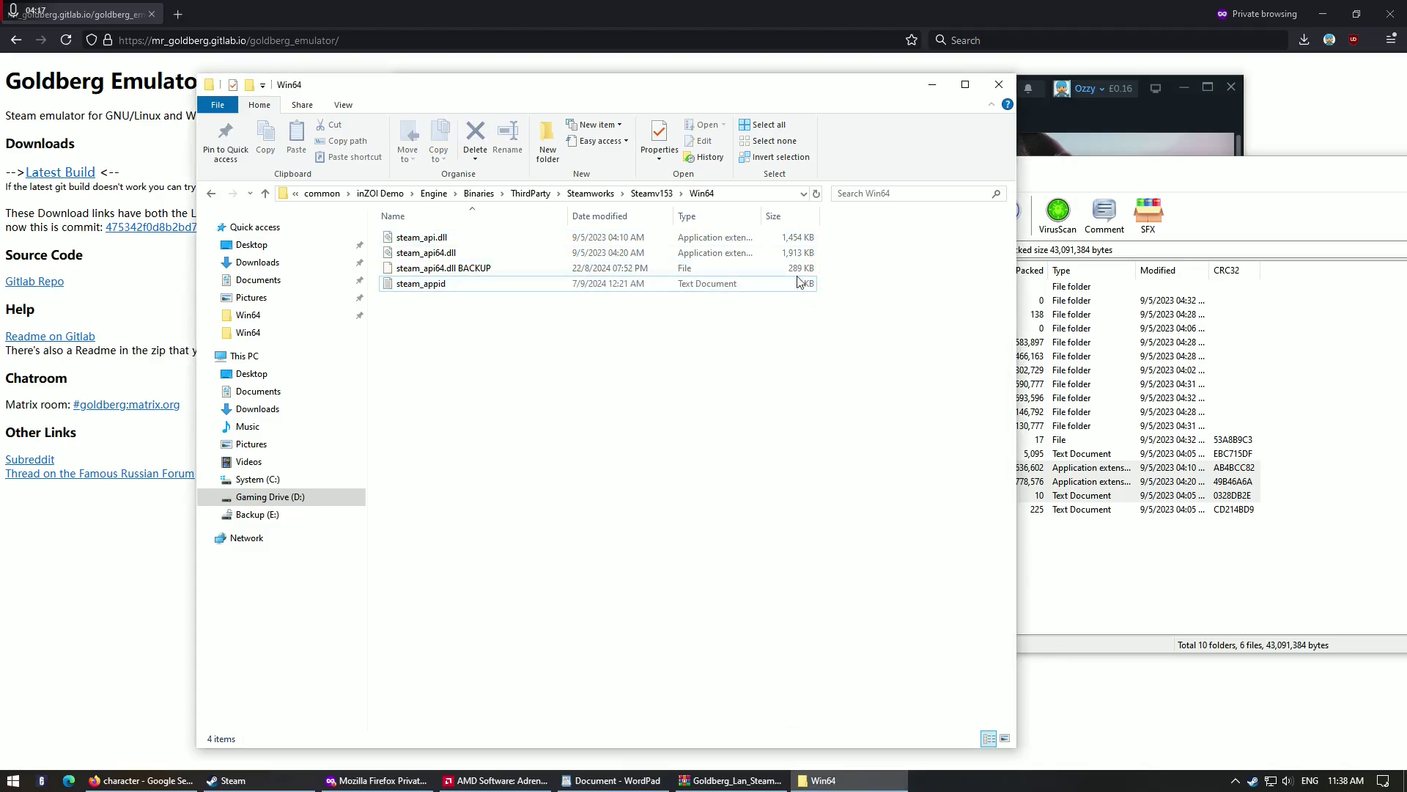
# Copy the folder path SteamLibrary\steamapps\common\inZOI Demo\Engine\Binaries\ThirdParty\Steamworks\Steamv153\Win64 into the WordPad document below the existing text
pyautogui.click(752, 190)
pyautogui.hotkey('ctrl', 'c')
pyautogui.moveTo(753, 192); pyautogui.dragTo(311, 235)
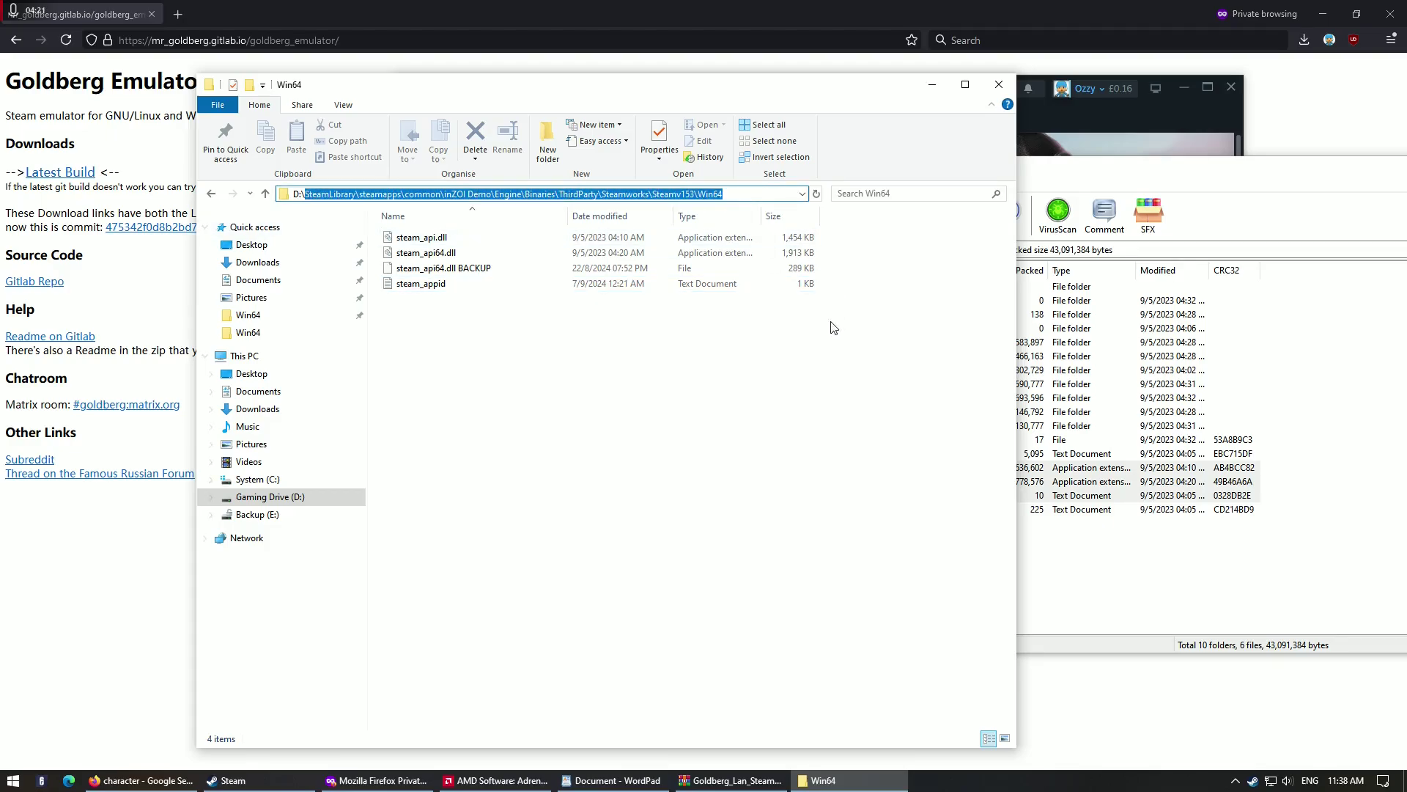
pyautogui.click(645, 779)
pyautogui.click(912, 471)
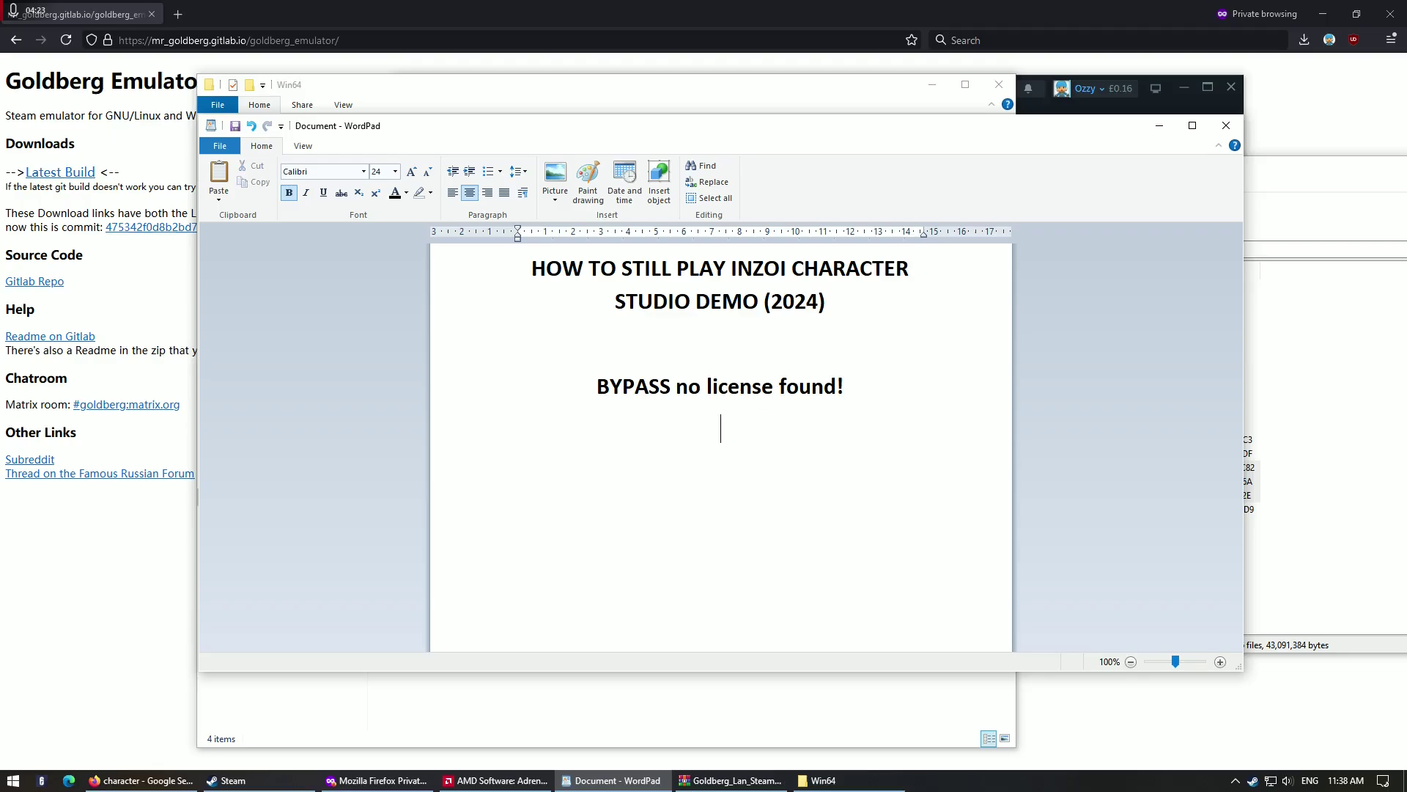
pyautogui.hotkey('ctrl', 'v')
pyautogui.moveTo(925, 549)
pyautogui.mouseDown()
pyautogui.moveTo(555, 506)
pyautogui.moveTo(948, 552)
pyautogui.moveTo(565, 437)
pyautogui.moveTo(906, 549)
pyautogui.moveTo(486, 477)
pyautogui.moveTo(936, 556)
pyautogui.moveTo(923, 574)
pyautogui.mouseUp()
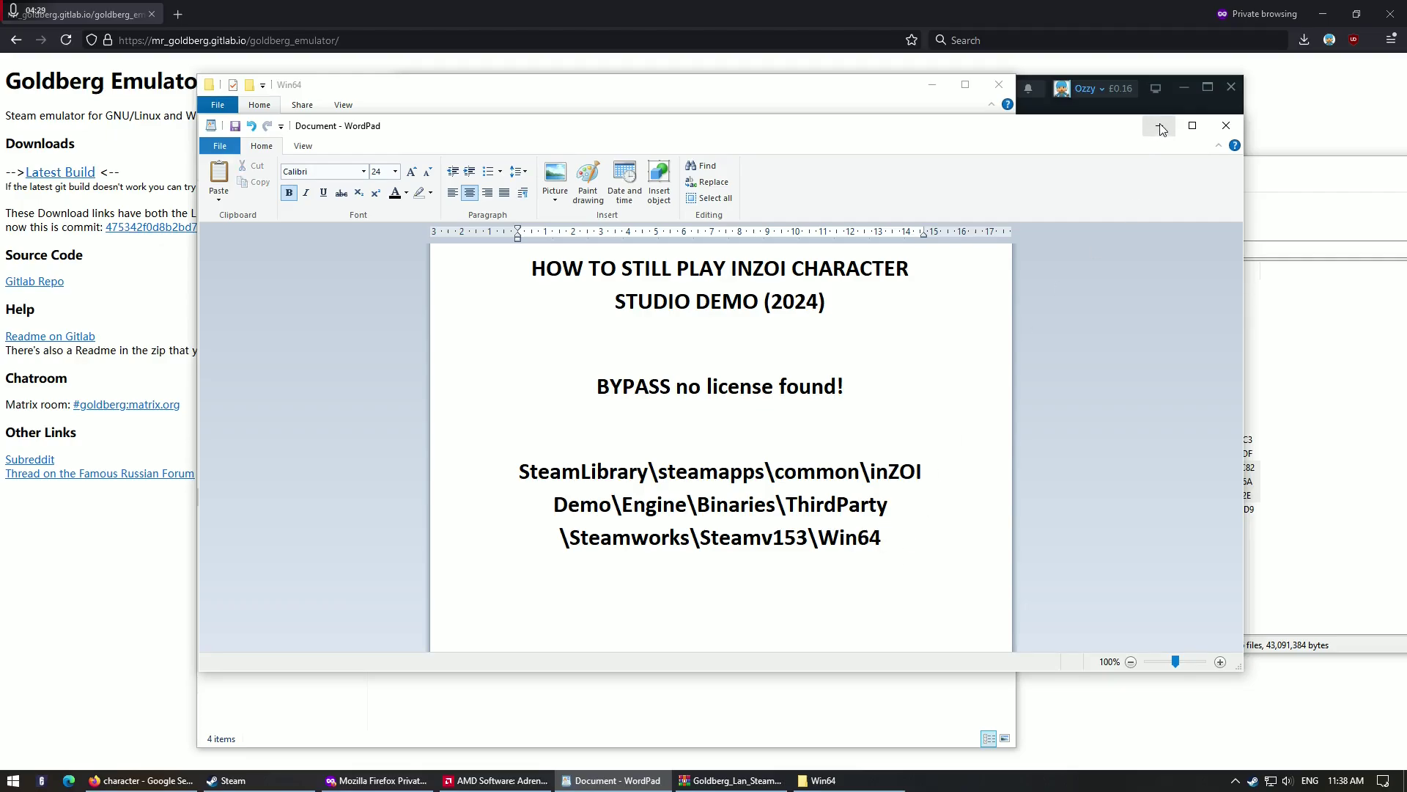
pyautogui.moveTo(1014, 137); pyautogui.dragTo(934, 170)
pyautogui.click(1078, 159)
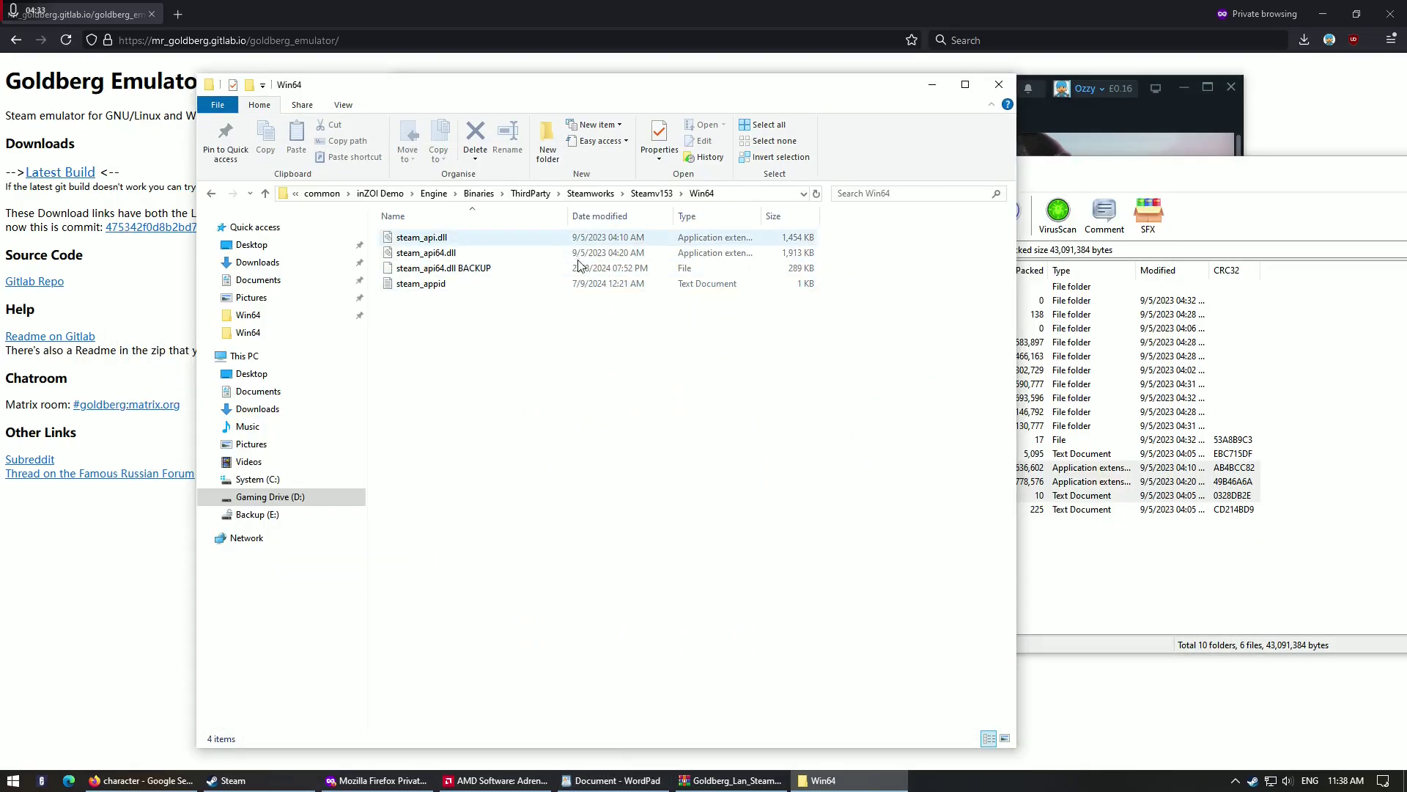
# Switch to Steam and select inZOI: Character Studio (Dev Test) in the library
pyautogui.click(1040, 135)
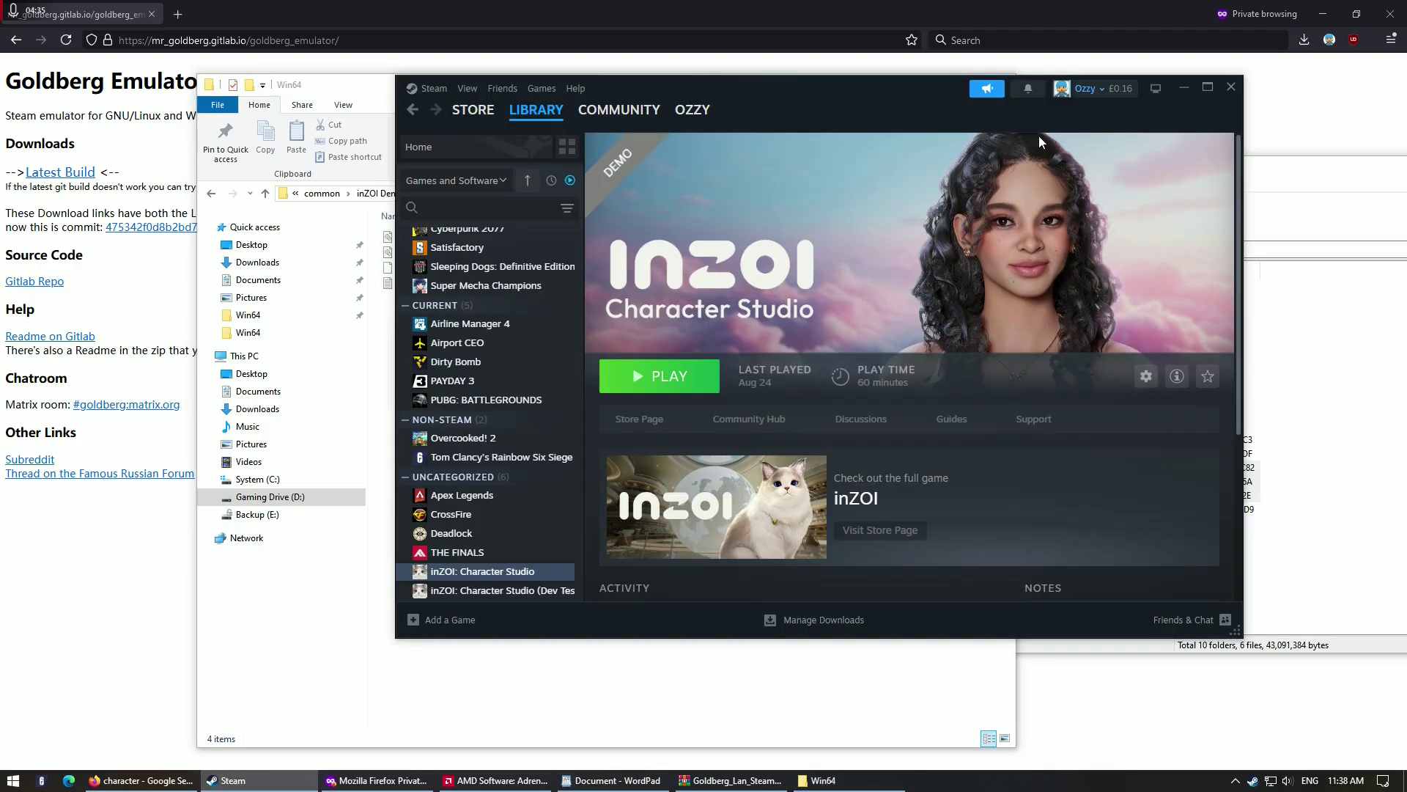
pyautogui.click(556, 593)
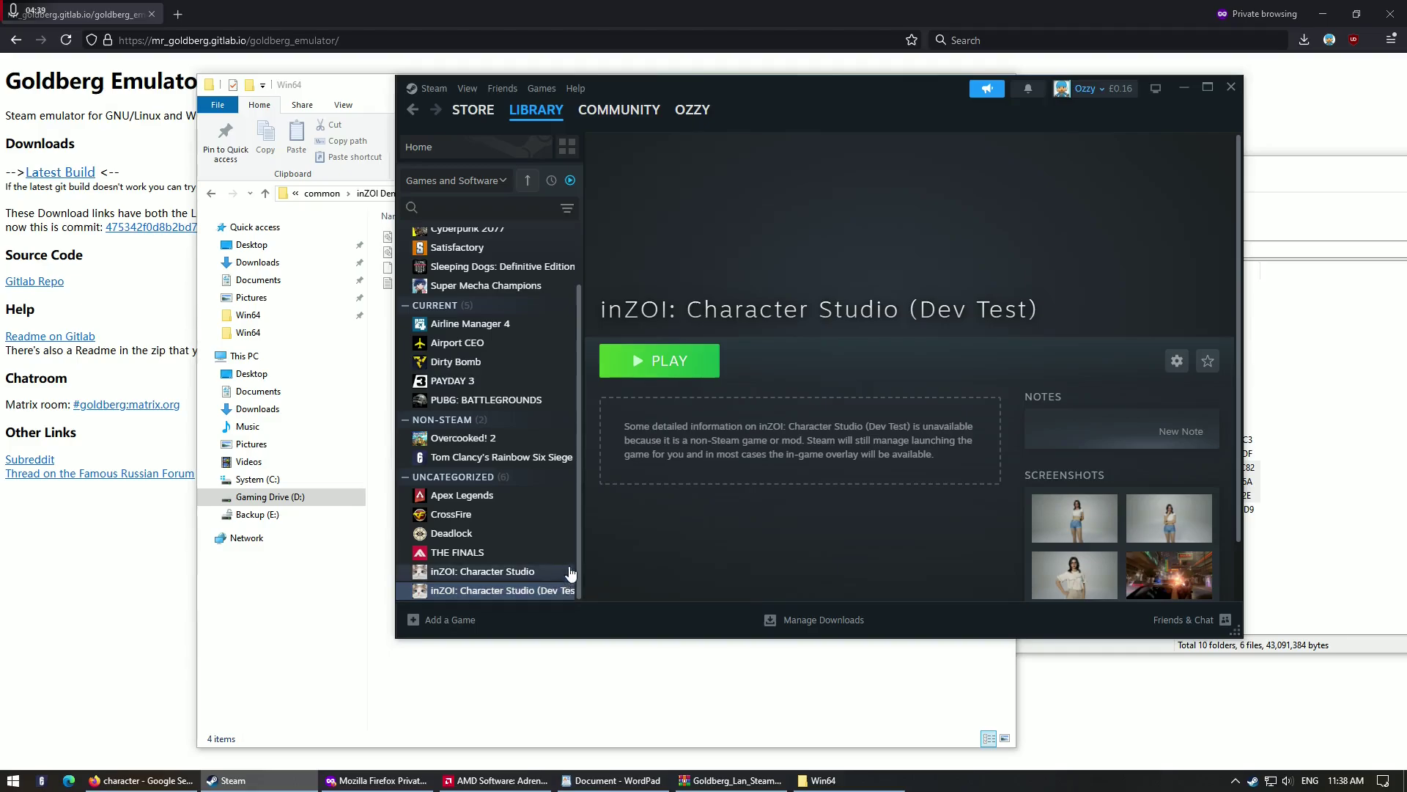
pyautogui.rightClick(508, 592)
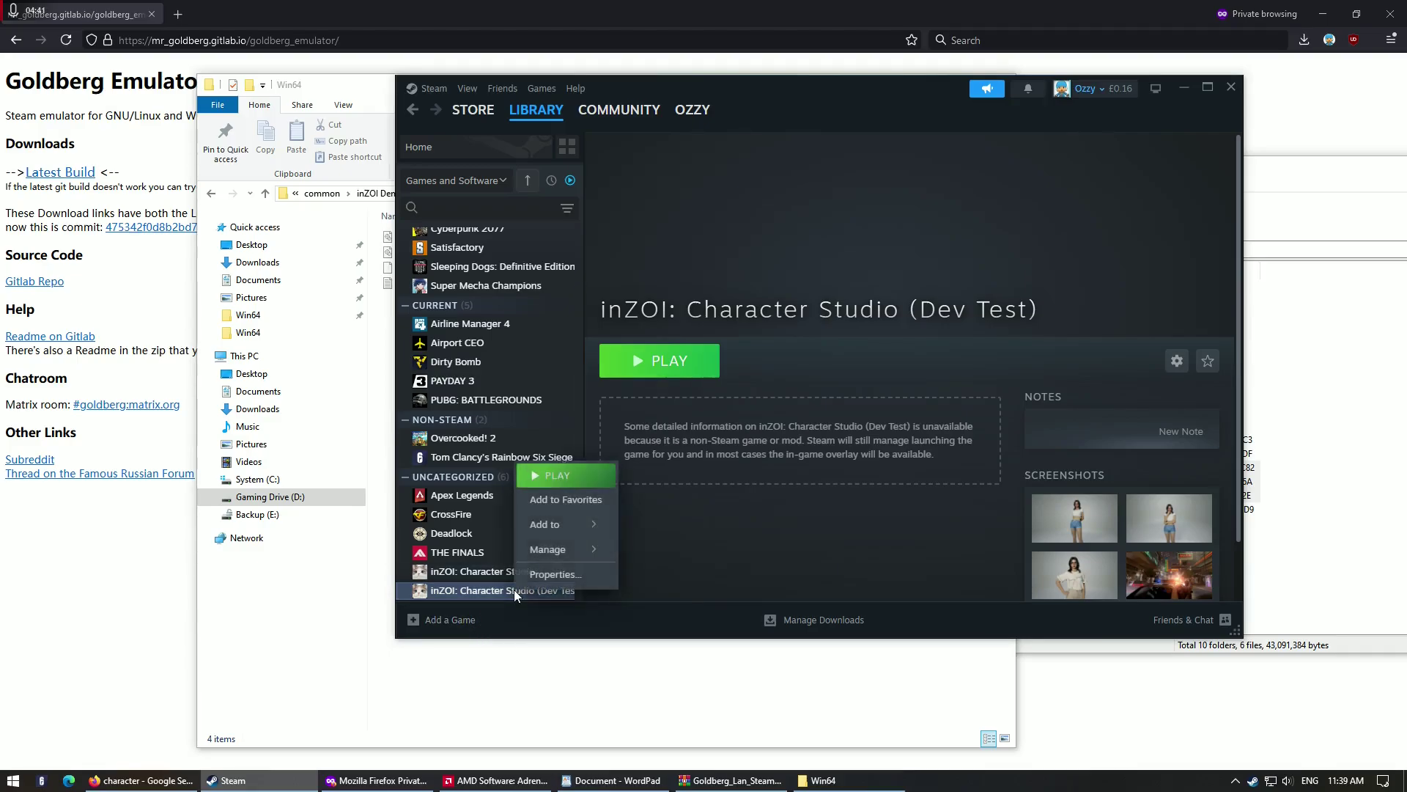
pyautogui.moveTo(549, 549)
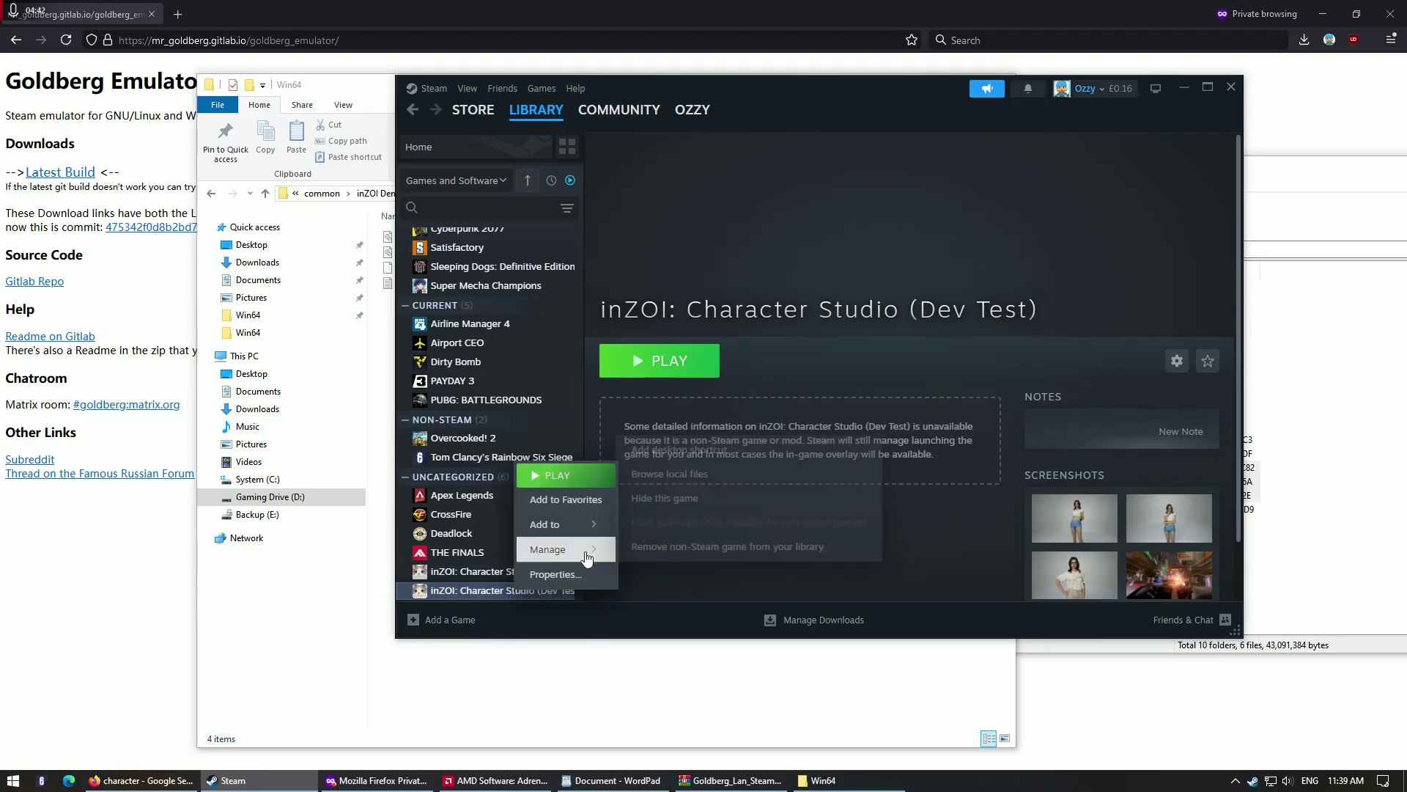
# Start adding a non-Steam game and browse to Gaming Drive (D:) for its executable
pyautogui.click(464, 620)
pyautogui.click(612, 645)
pyautogui.click(625, 564)
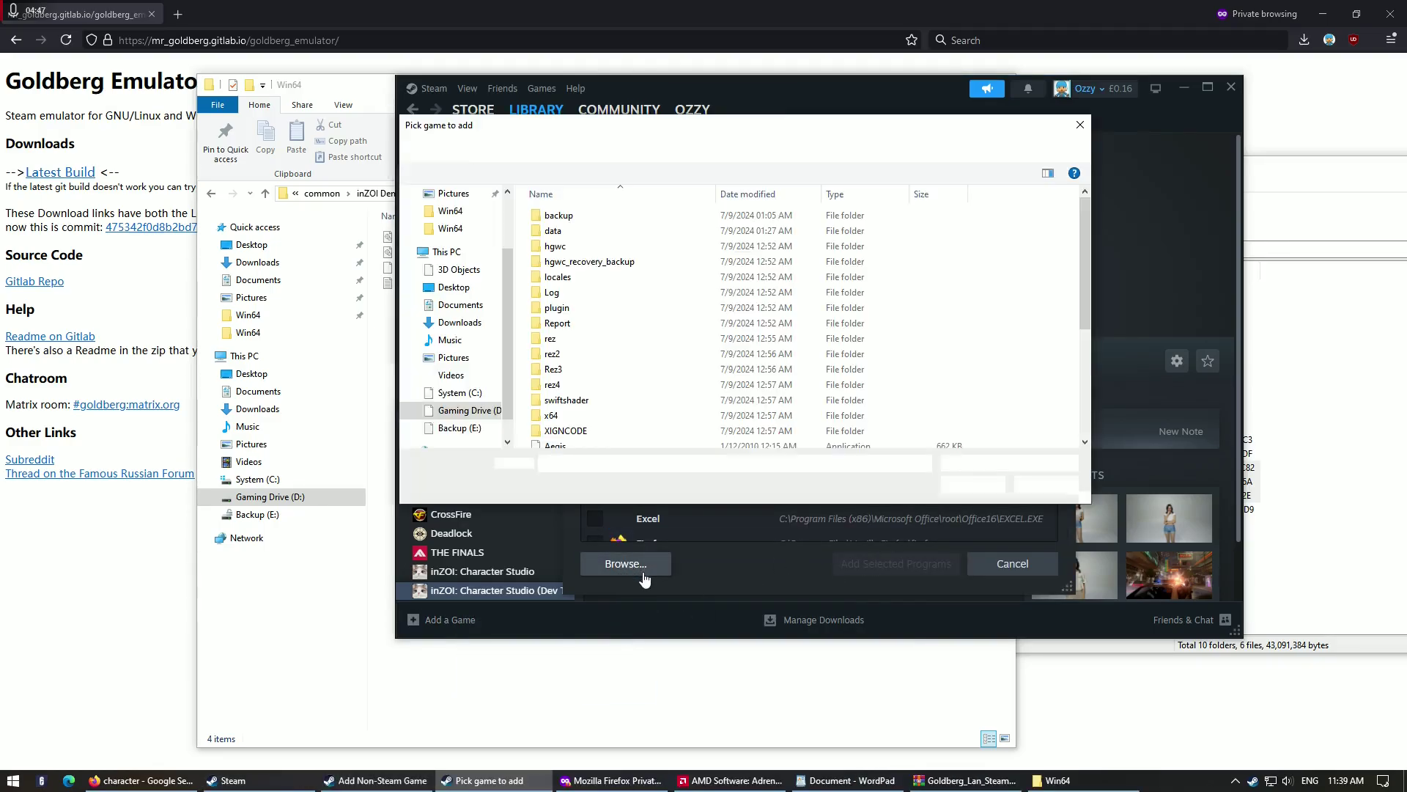
pyautogui.click(650, 149)
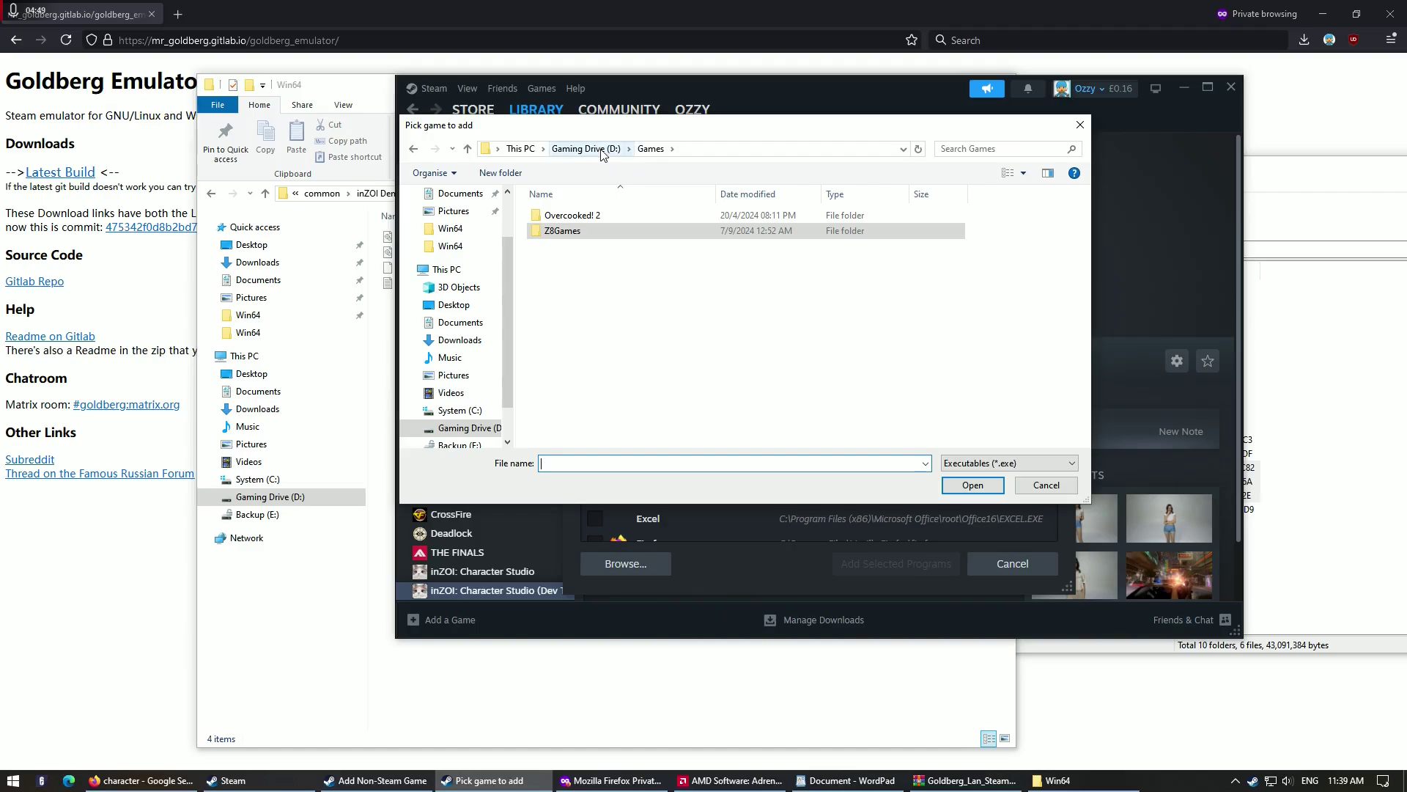
pyautogui.click(586, 149)
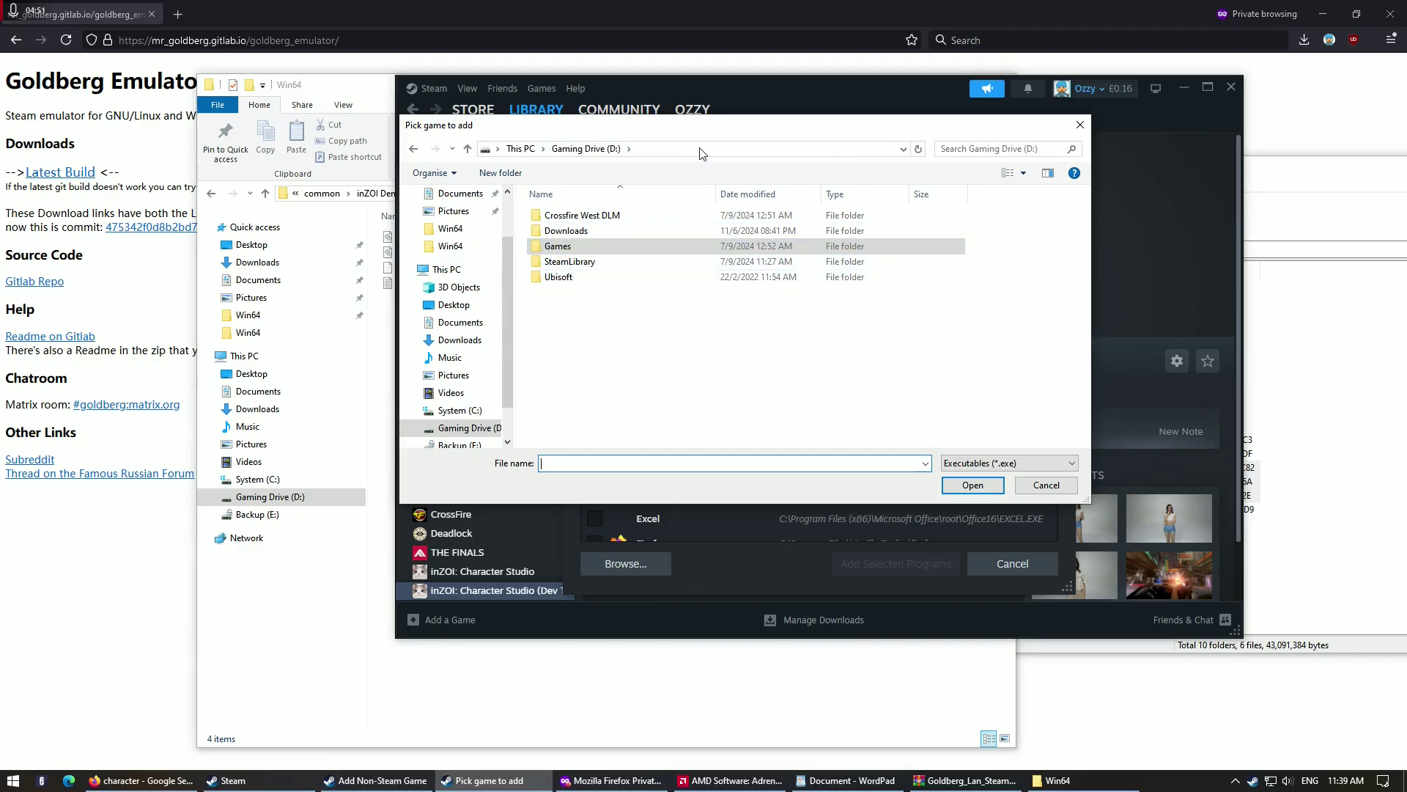
# Point the game picker to D:\SteamLibrary\steamapps\common\inZOI Demo\Engine\Binaries\ThirdParty\Steamworks\Steamv153\Win64
pyautogui.click(722, 149)
pyautogui.hotkey('ctrl', 'v')
pyautogui.moveTo(764, 149); pyautogui.dragTo(469, 166)
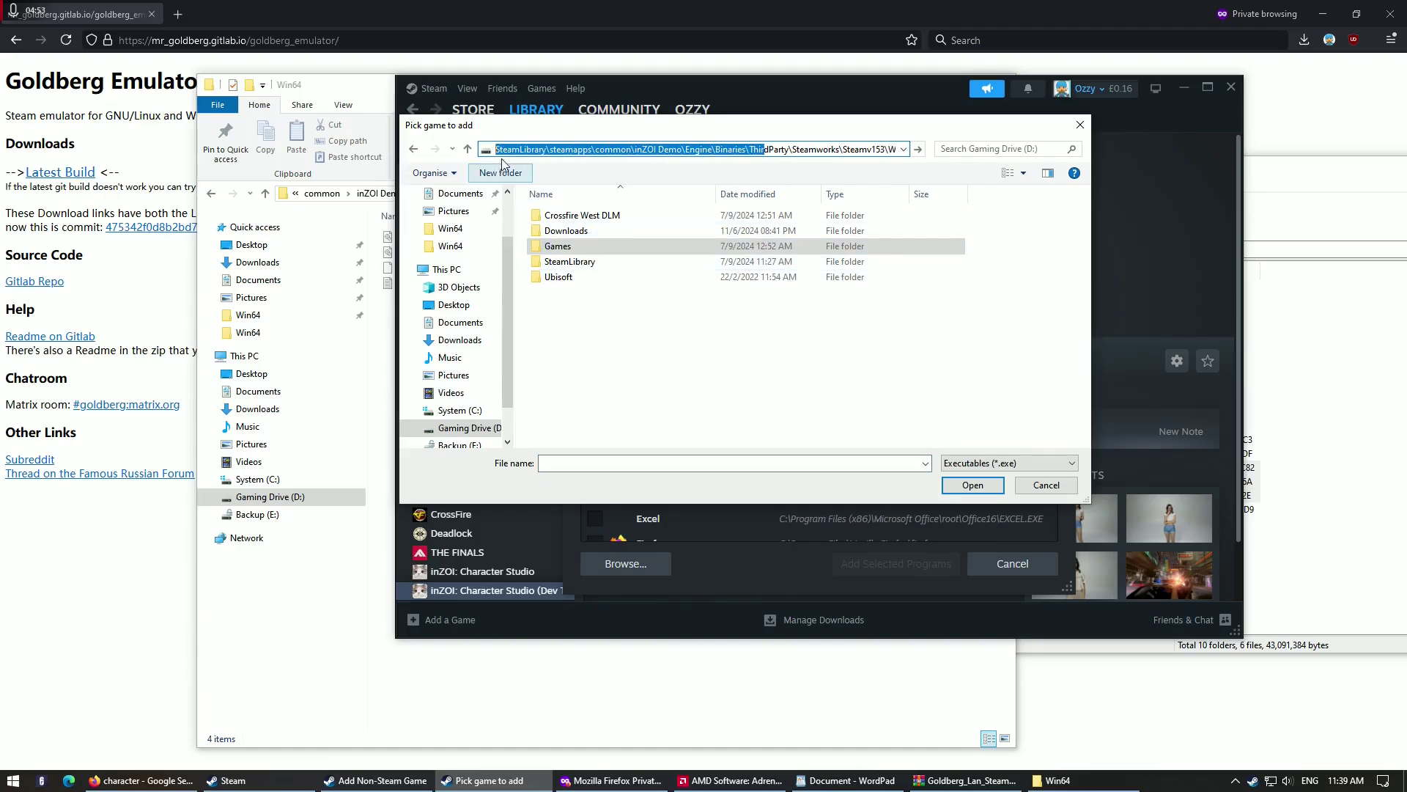
pyautogui.click(496, 150)
pyautogui.write('D:\\')
pyautogui.press('Return')
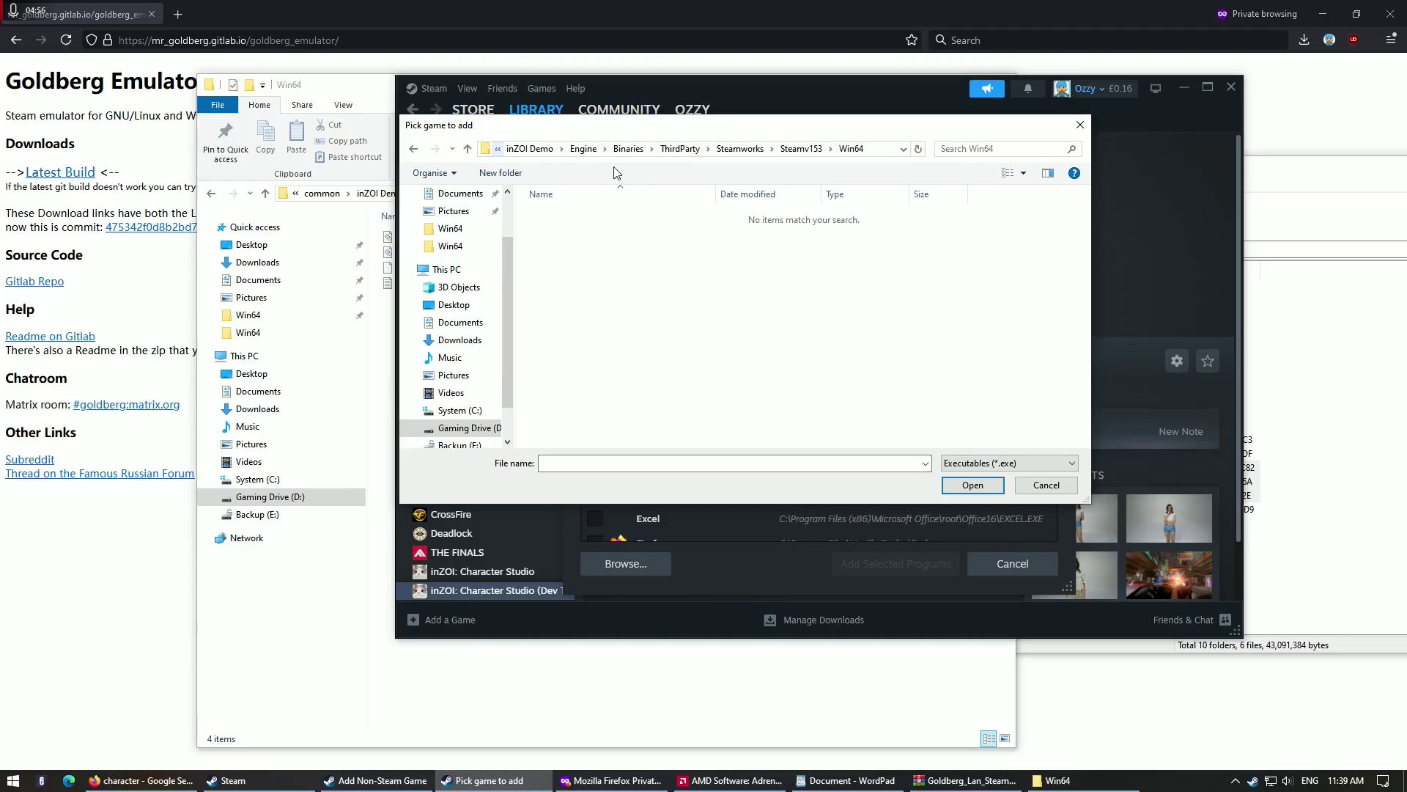
# Select BlueClient in the inZOI Demo folder, and cancel adding it as a non-Steam game
pyautogui.click(806, 149)
pyautogui.click(687, 149)
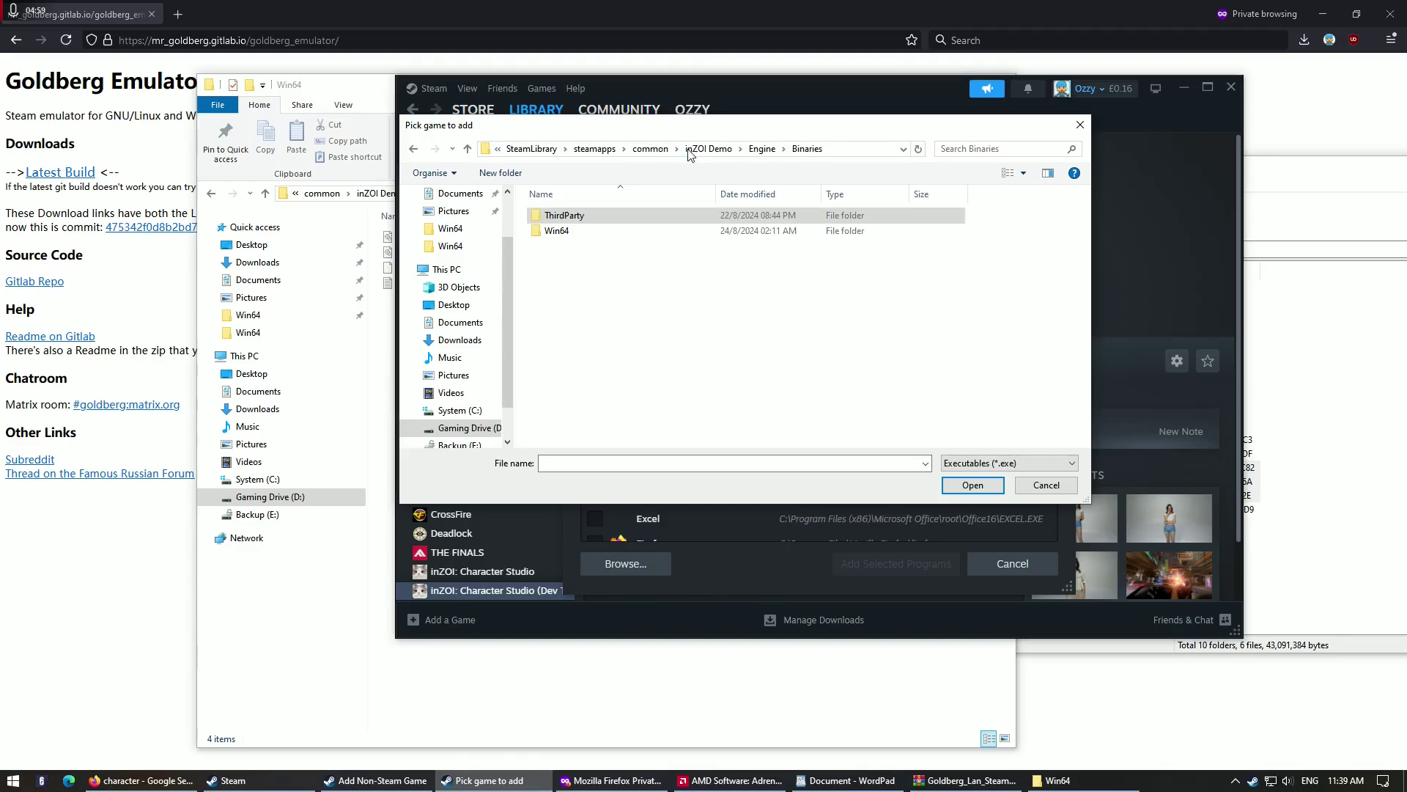
pyautogui.click(722, 150)
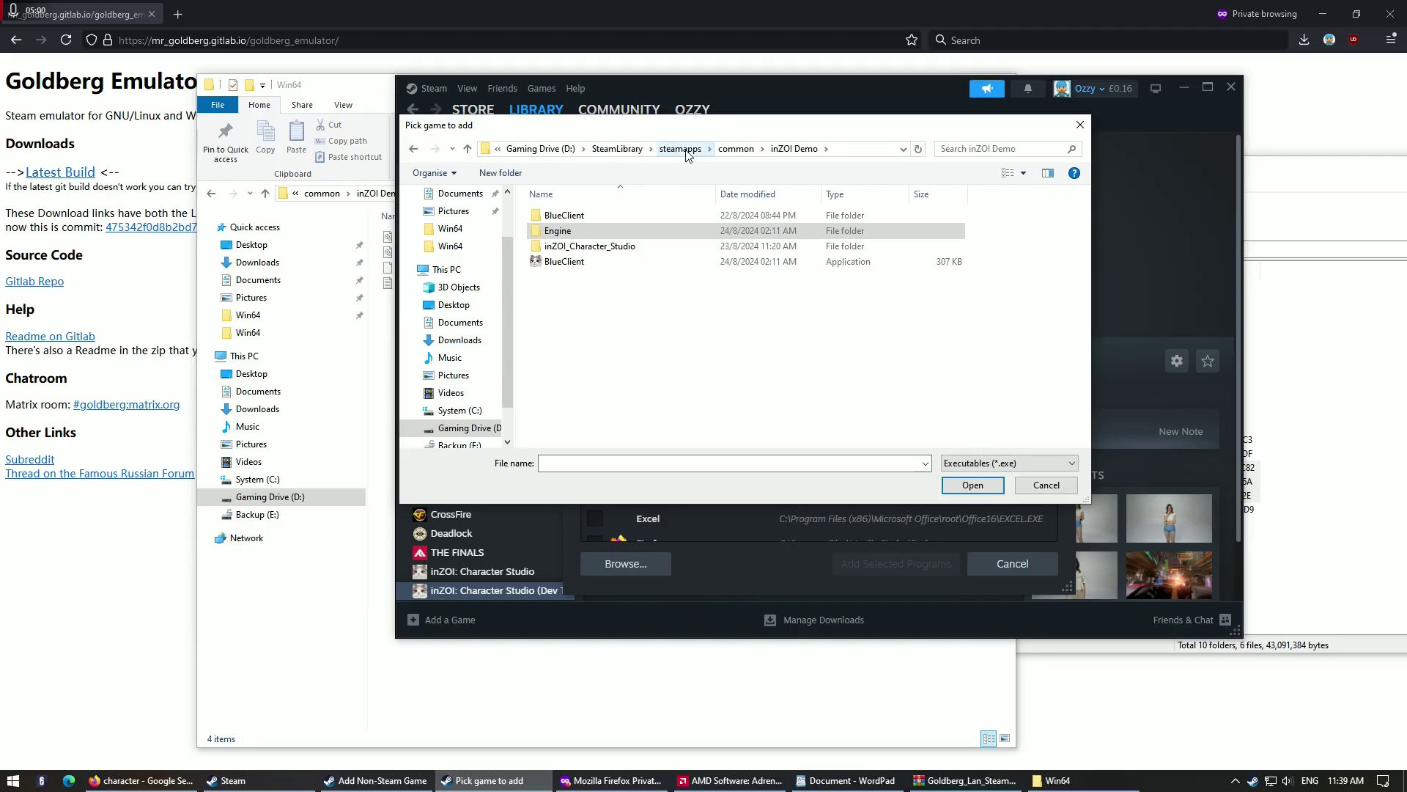
pyautogui.moveTo(709, 137); pyautogui.dragTo(884, 146)
pyautogui.click(759, 275)
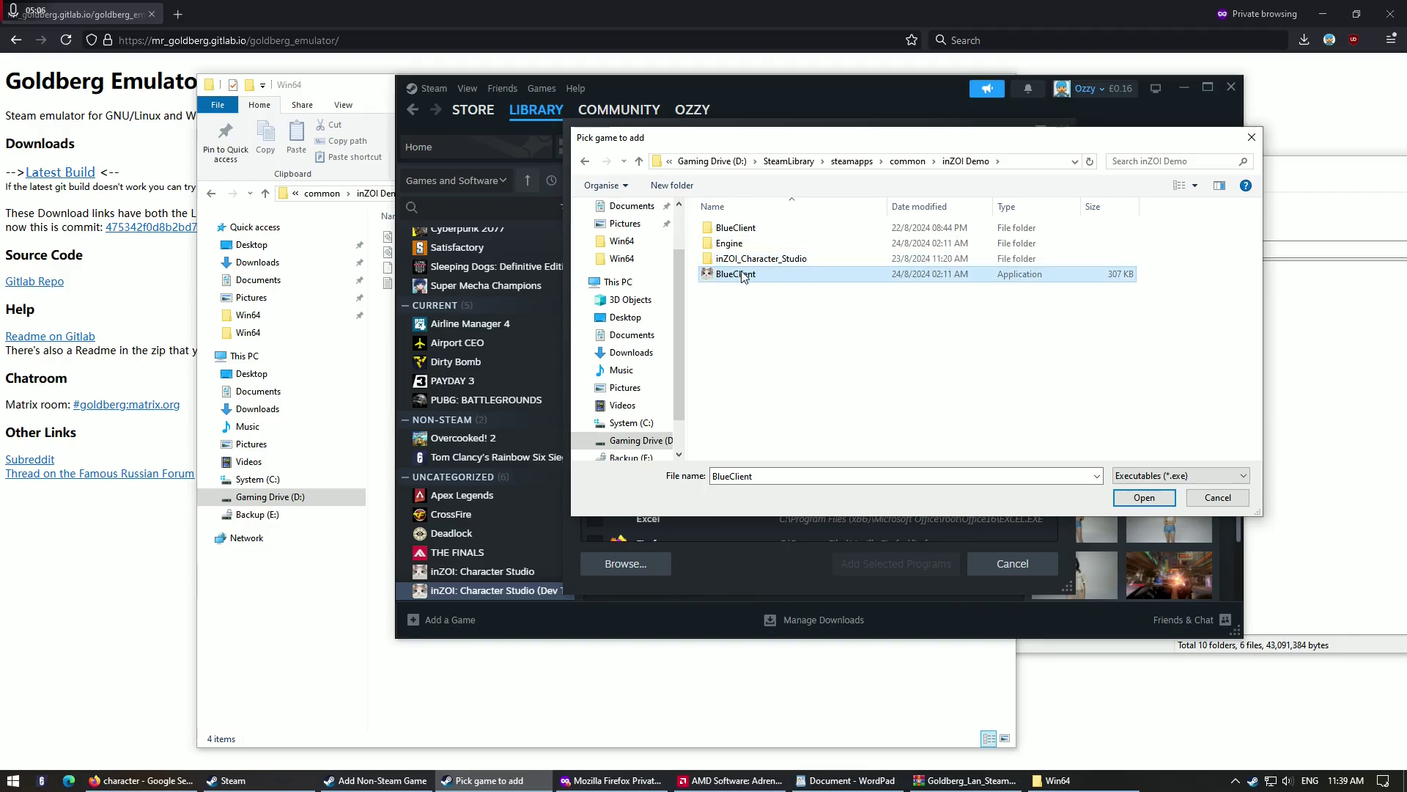
pyautogui.click(1233, 505)
pyautogui.click(1026, 566)
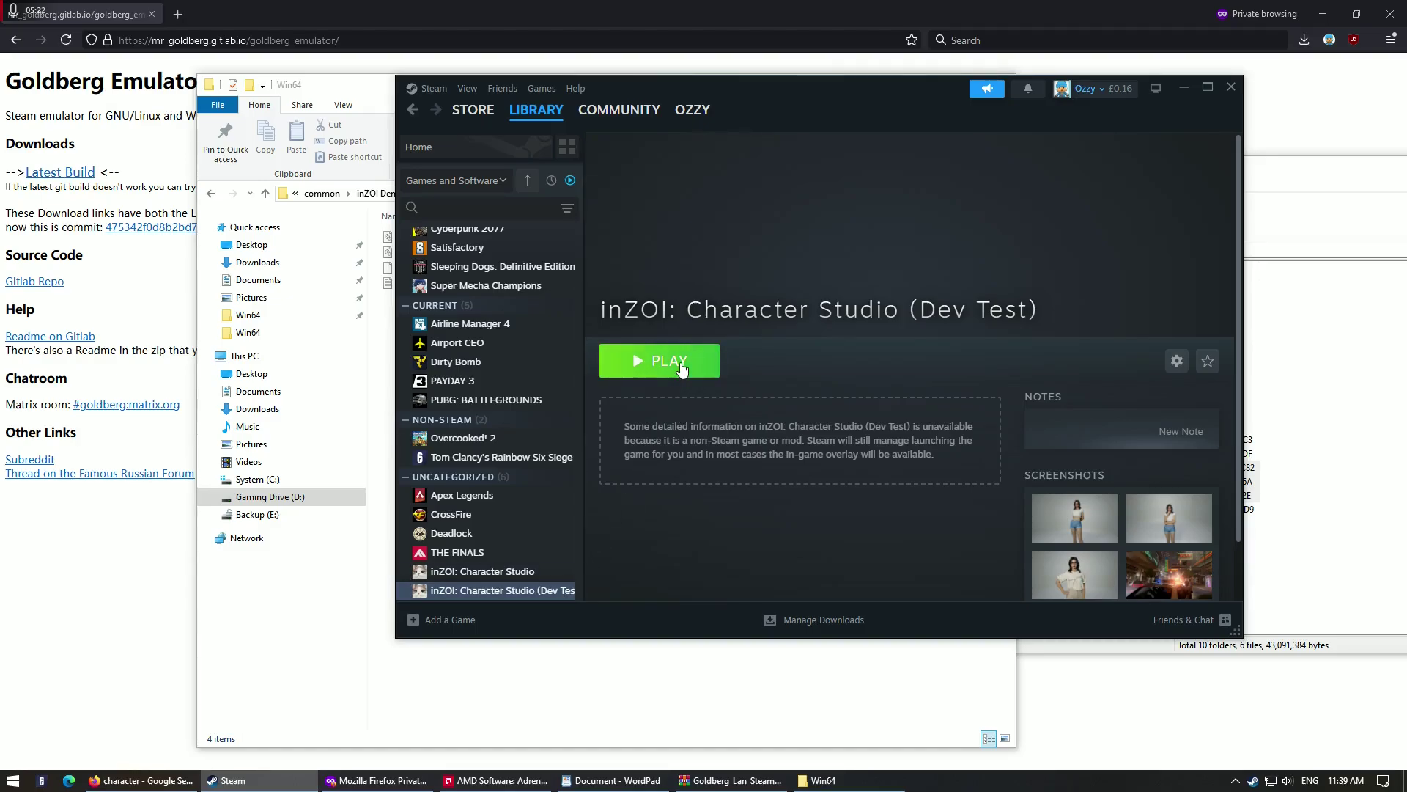
# Check the date in the system calendar and launch inZOI: Character Studio (Dev Test)
pyautogui.click(1353, 784)
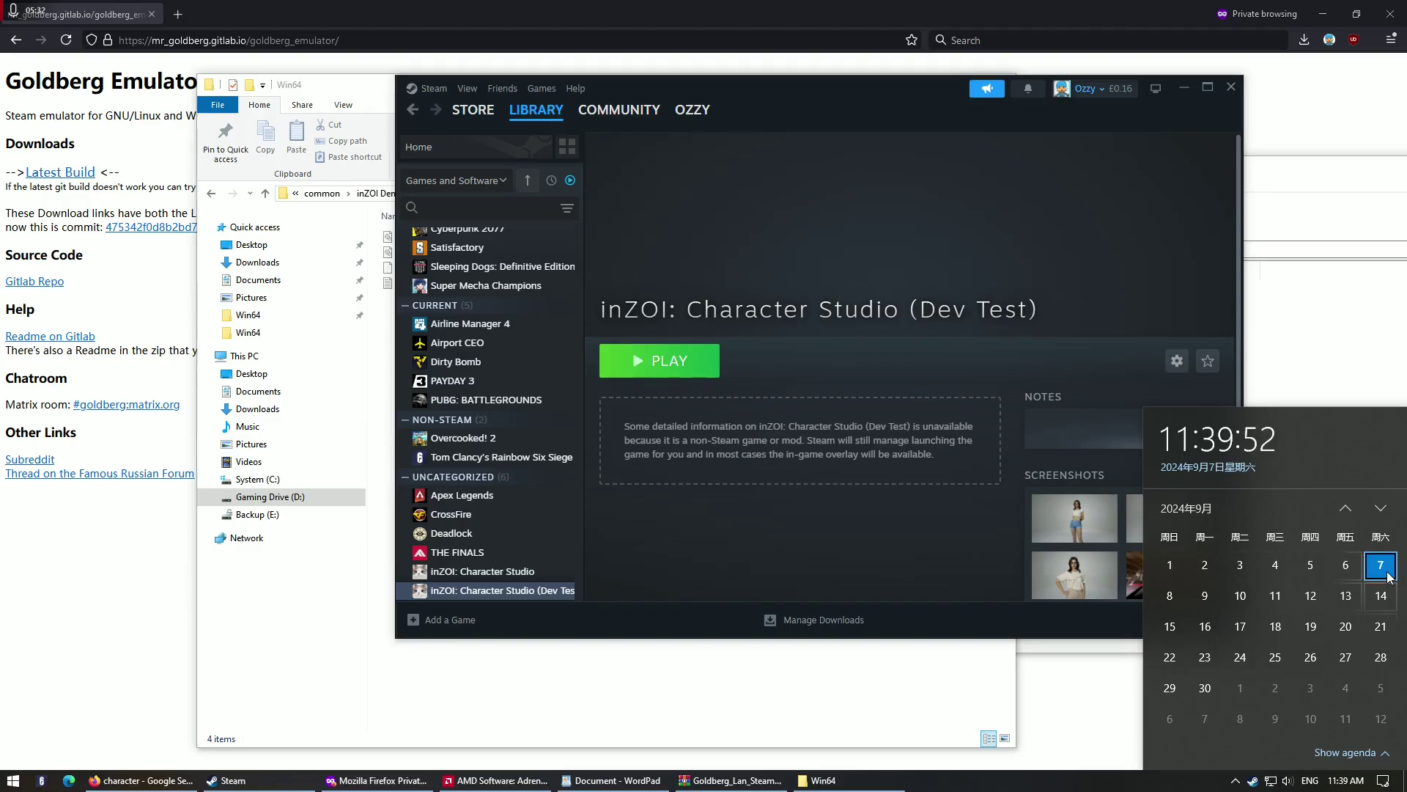
pyautogui.click(704, 370)
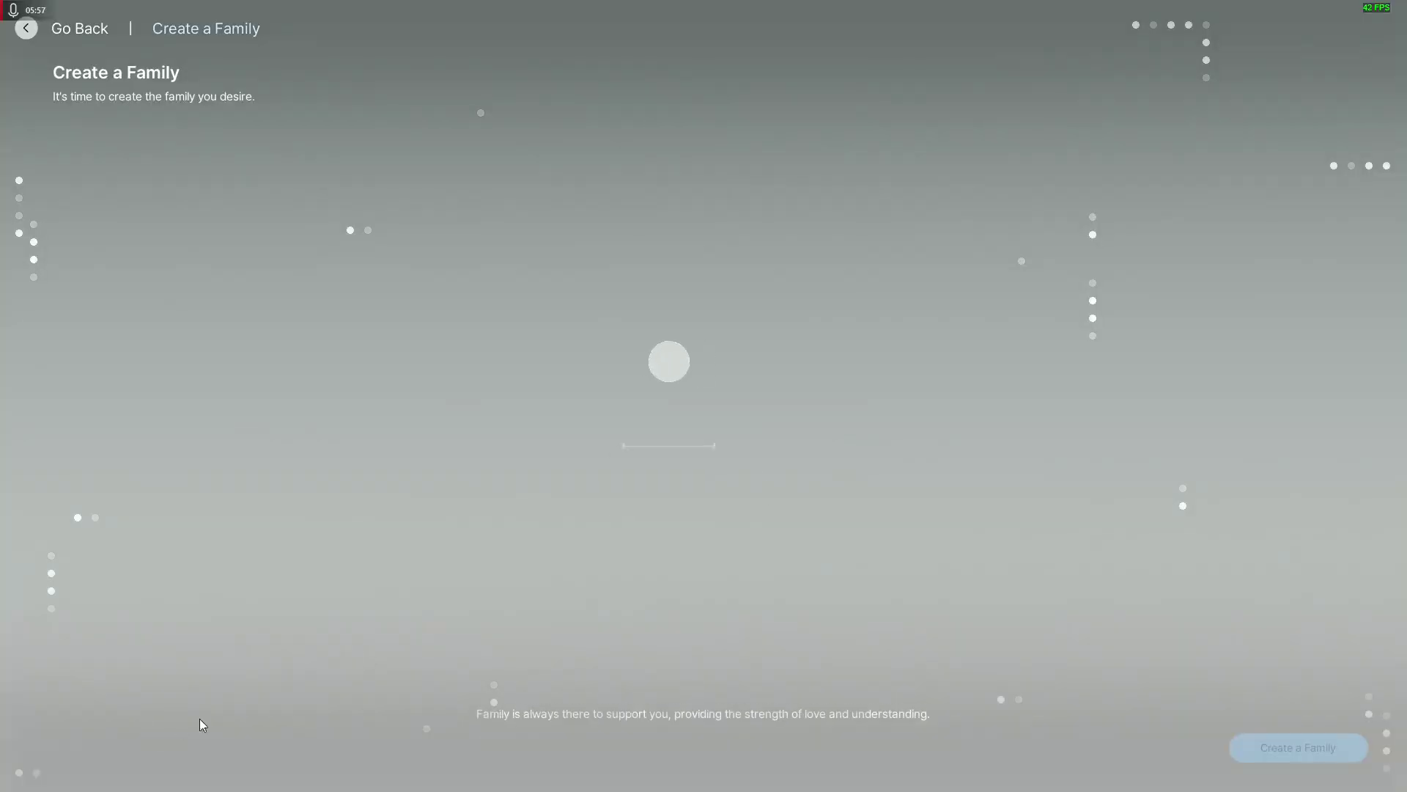
# Create a new Zoi with s as both first and last name and open its appearance editor
pyautogui.click(761, 463)
pyautogui.write('s')
pyautogui.click(749, 501)
pyautogui.write('s')
pyautogui.click(732, 535)
pyautogui.click(711, 468)
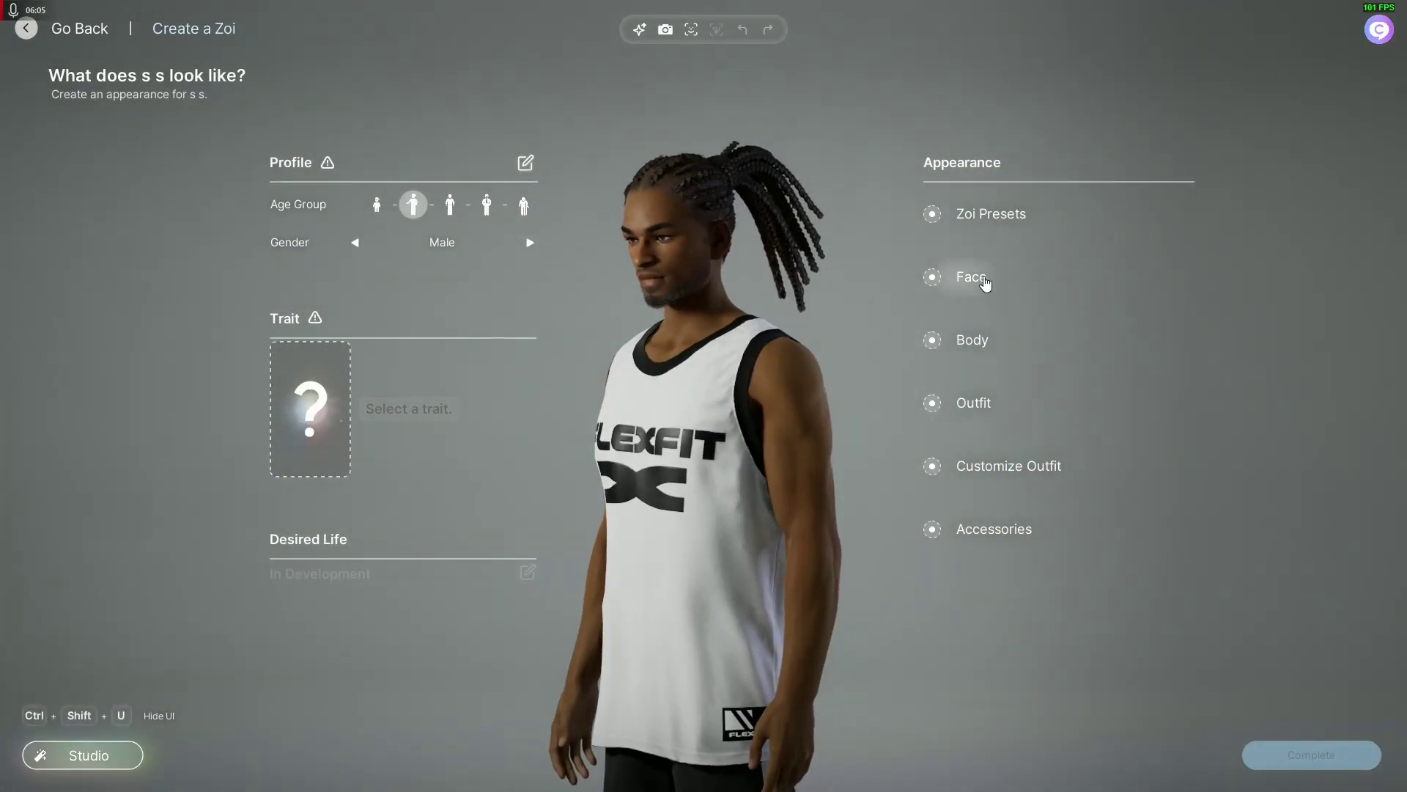
# Try face presets on the Zoi and apply the one with short black curly hair and a light goatee
pyautogui.click(974, 279)
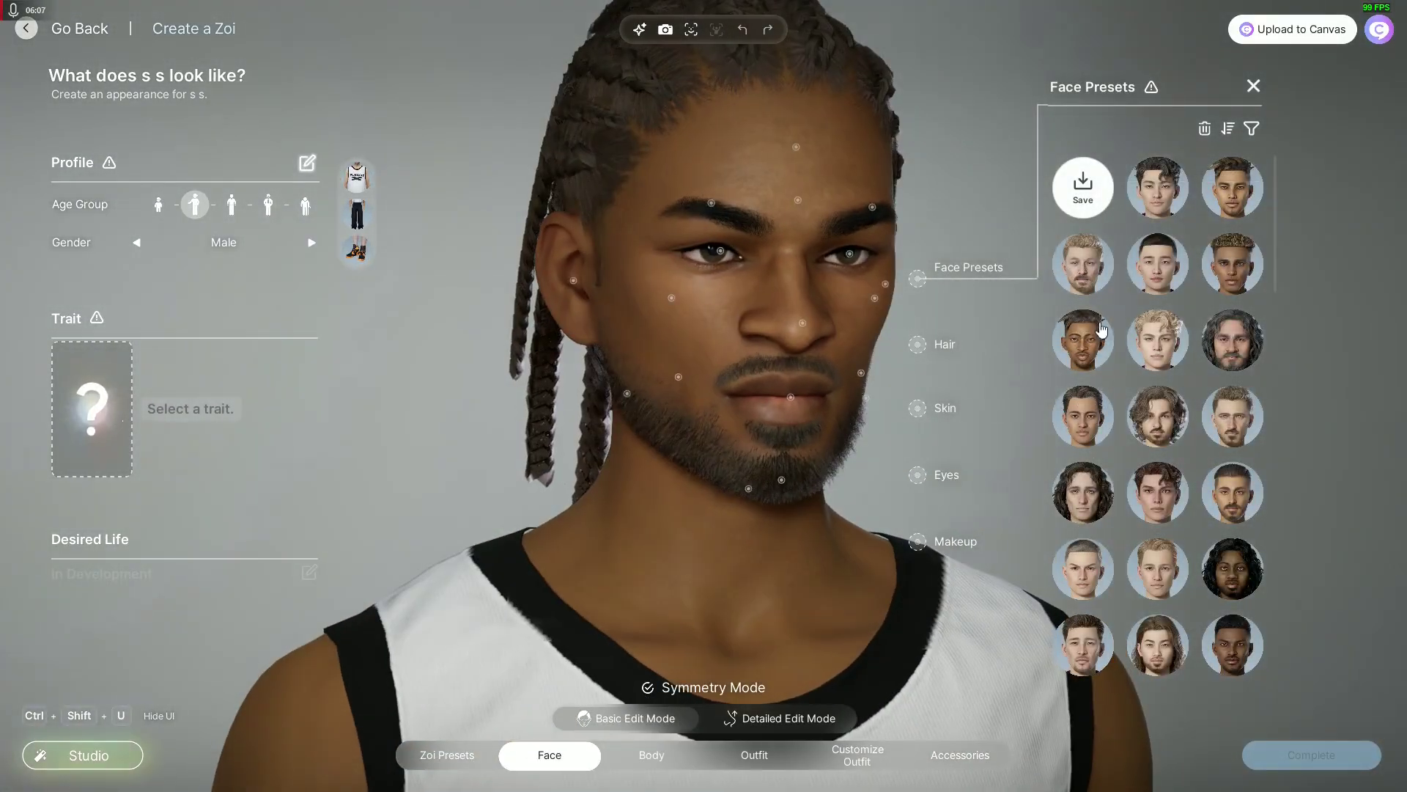
pyautogui.click(1094, 334)
pyautogui.click(727, 492)
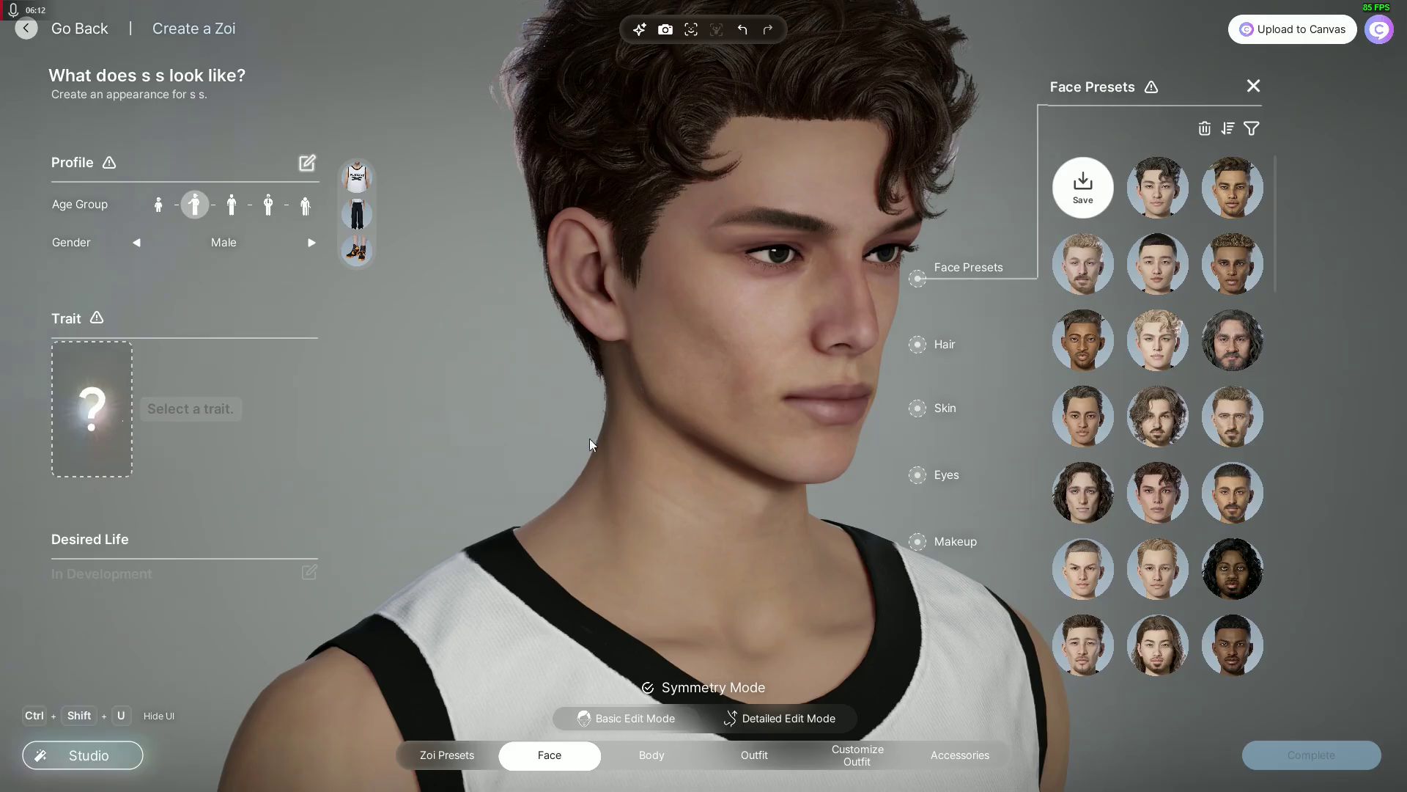
pyautogui.scroll(-3, 693, 466)
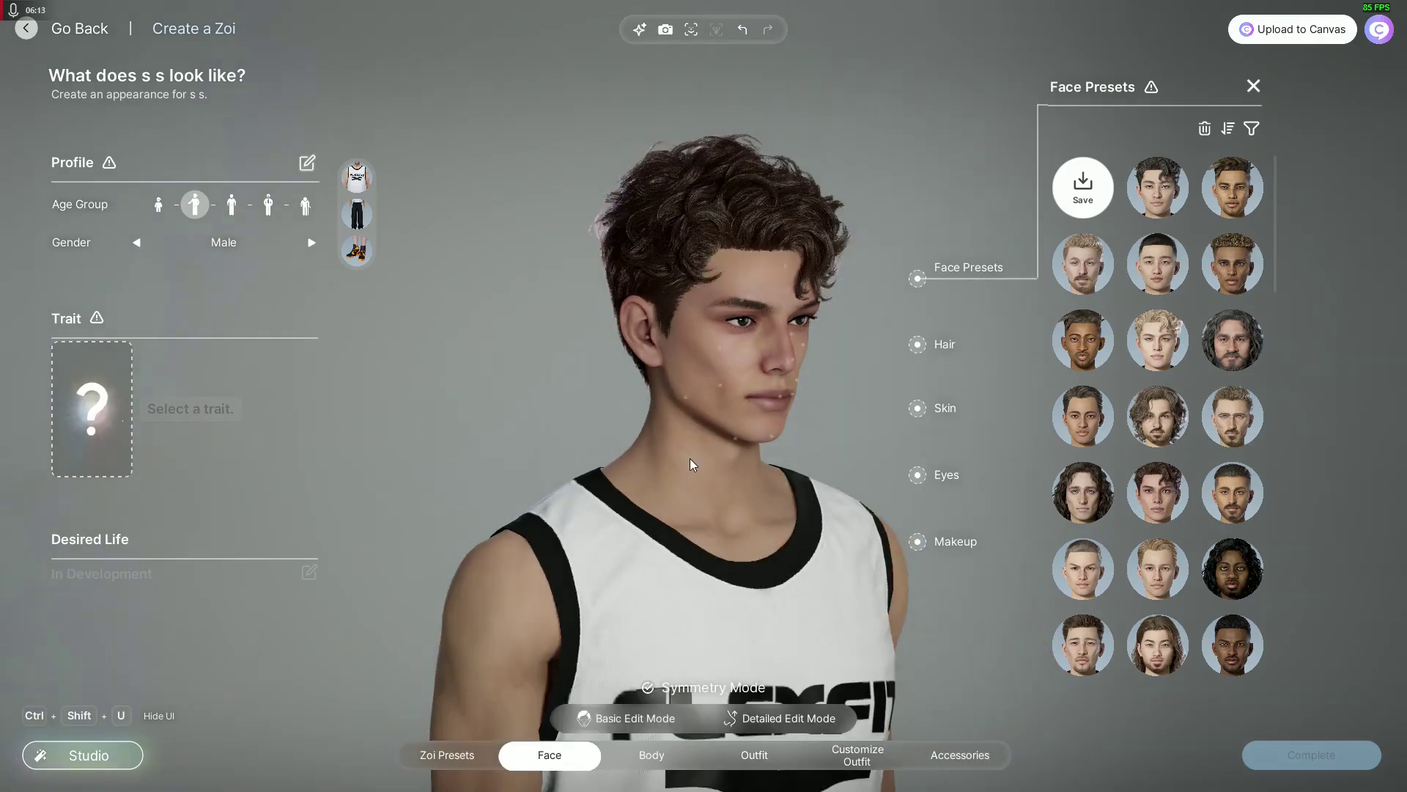
pyautogui.scroll(-2, 1219, 576)
pyautogui.scroll(-1, 1210, 579)
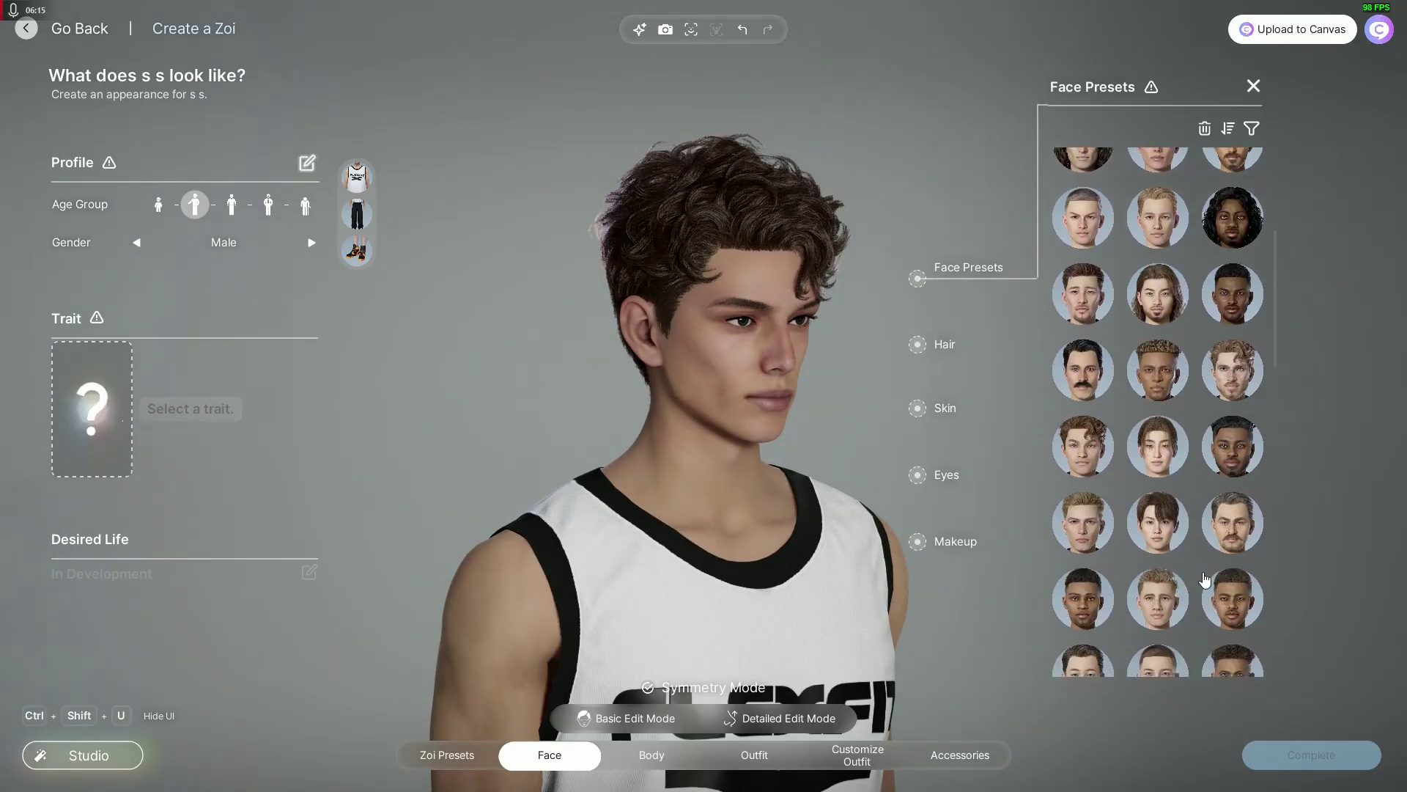
pyautogui.click(1092, 599)
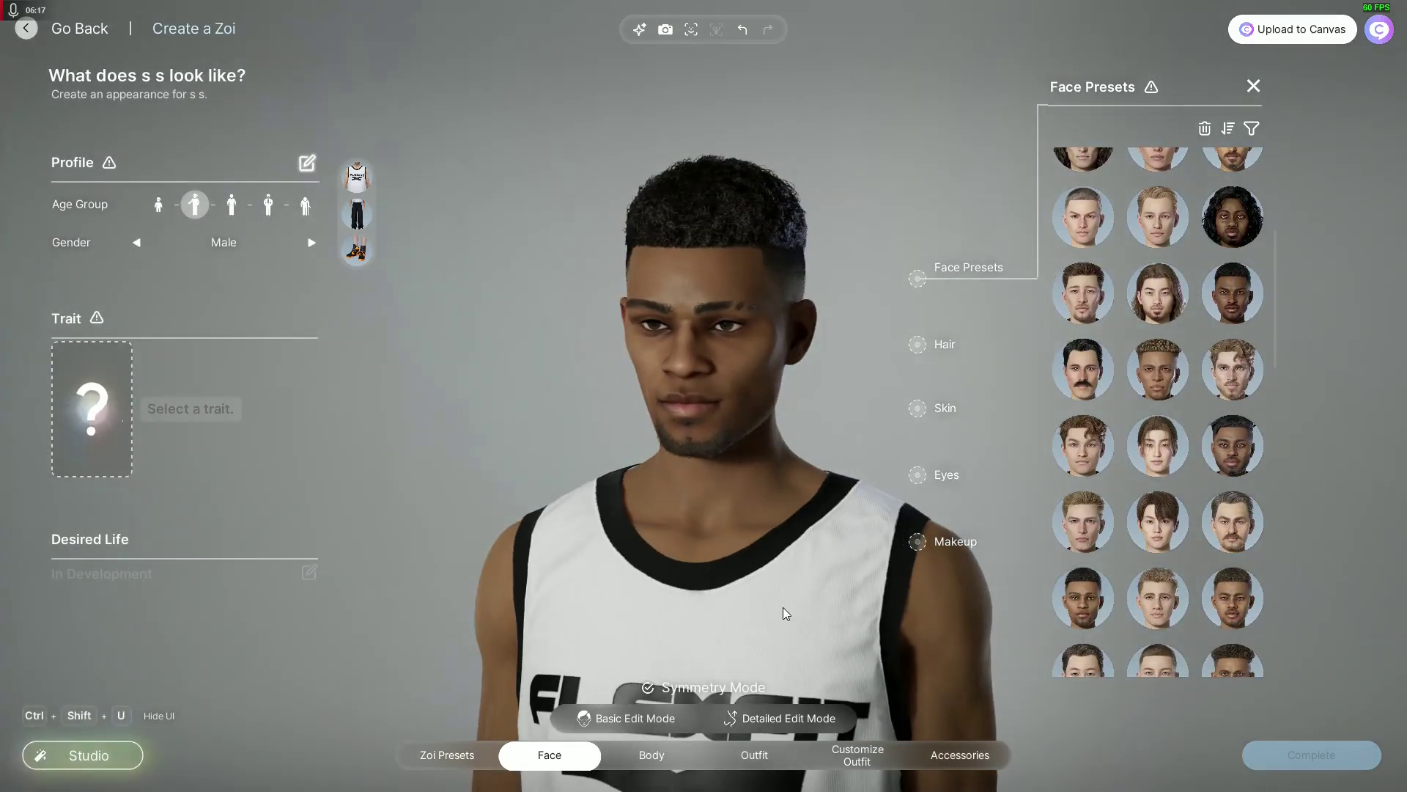